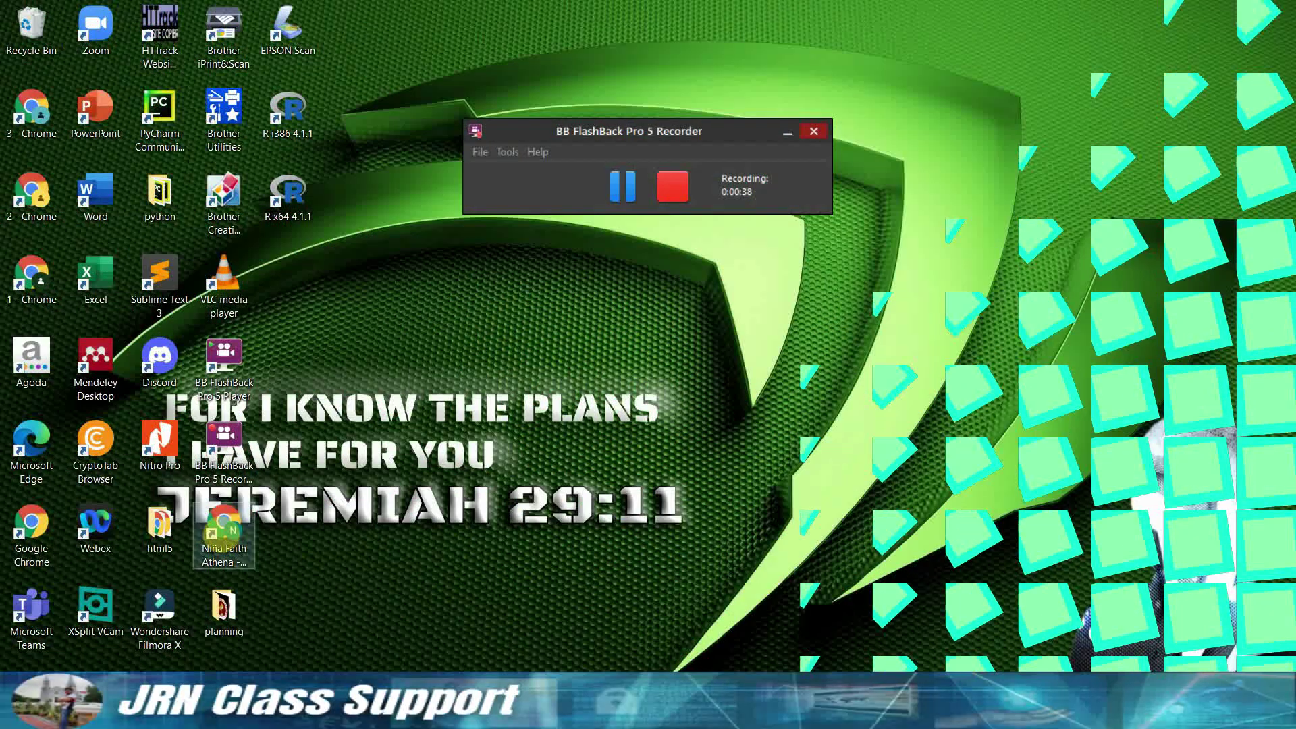
- Launch Chrome, load turnitin.com and maximize the browser window
double_click(223, 530)
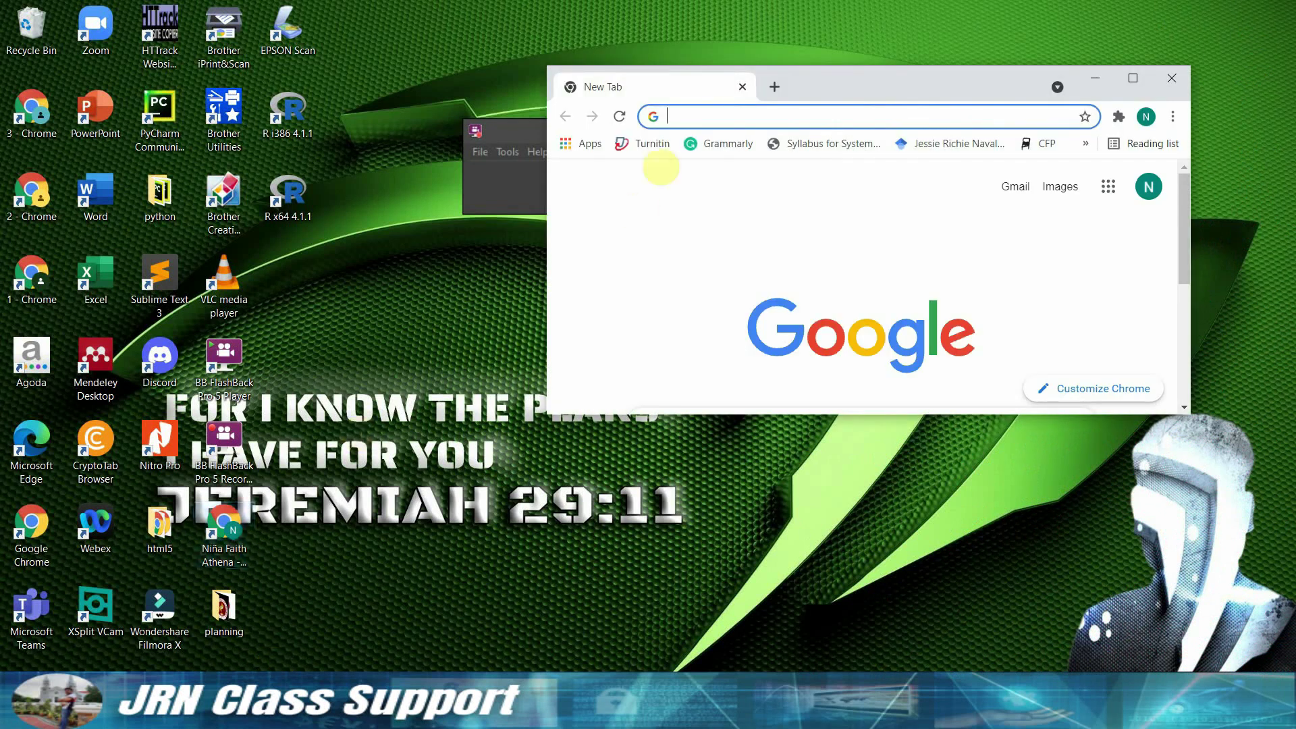
type("tur")
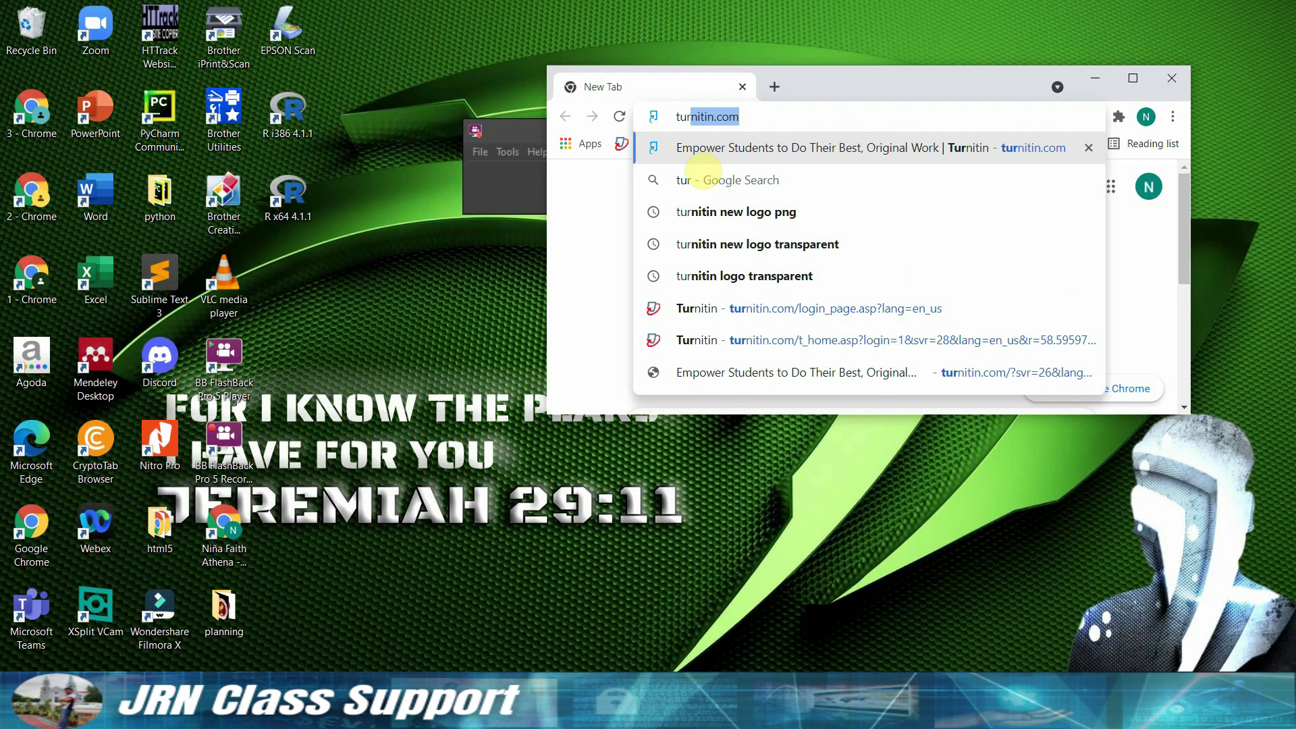
type("nitin.com")
key("Return")
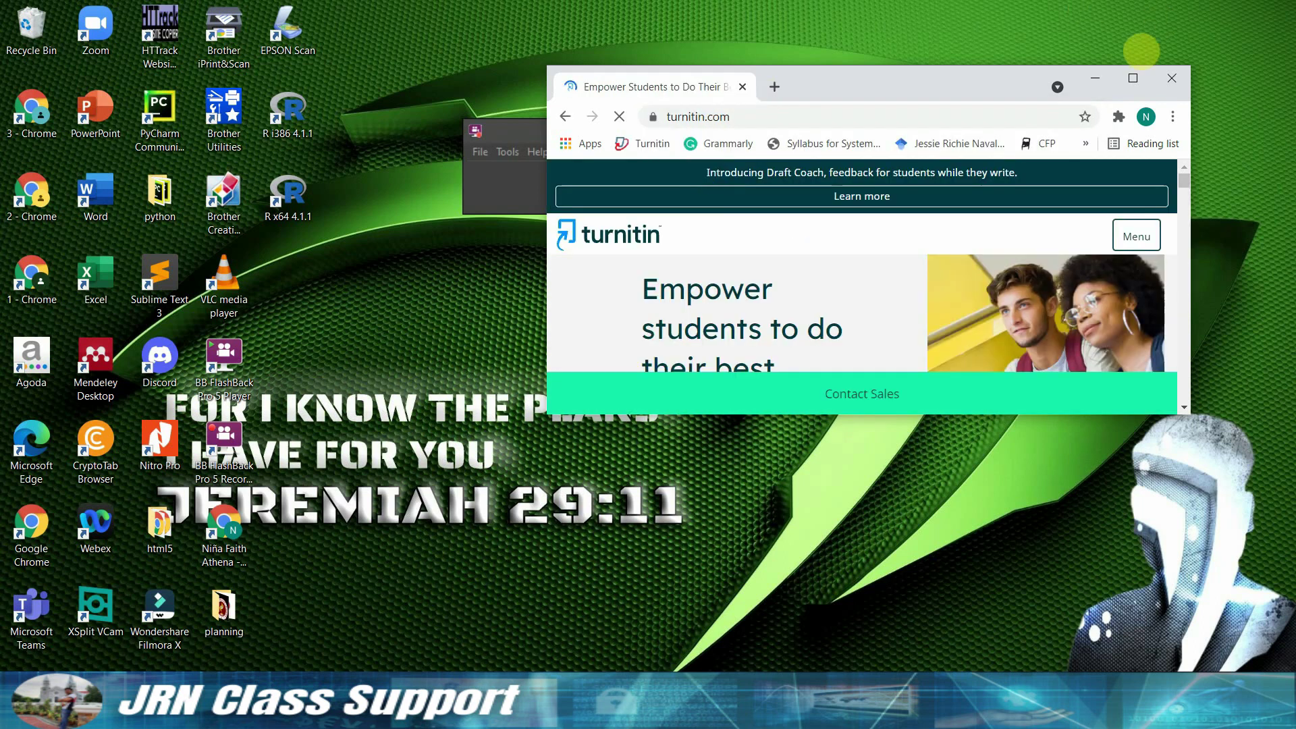
left_click(1133, 77)
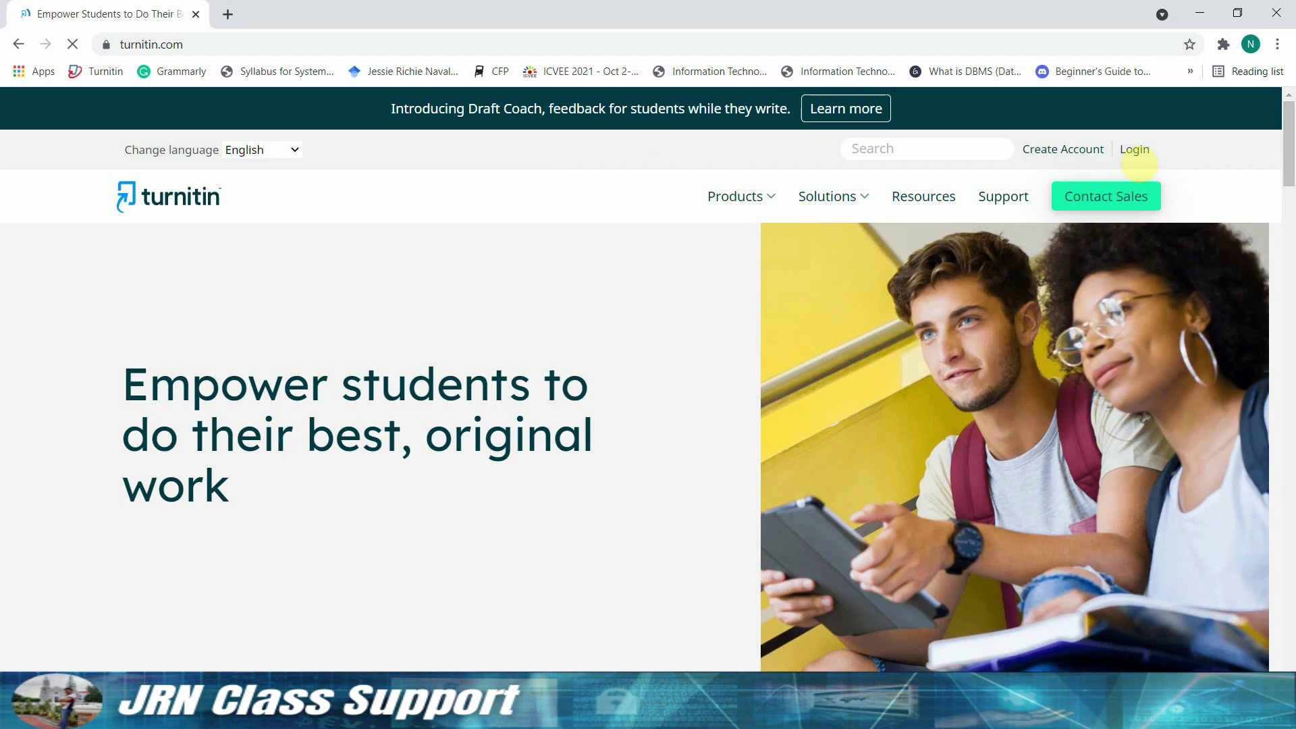
scroll(675, 428, "down", 9)
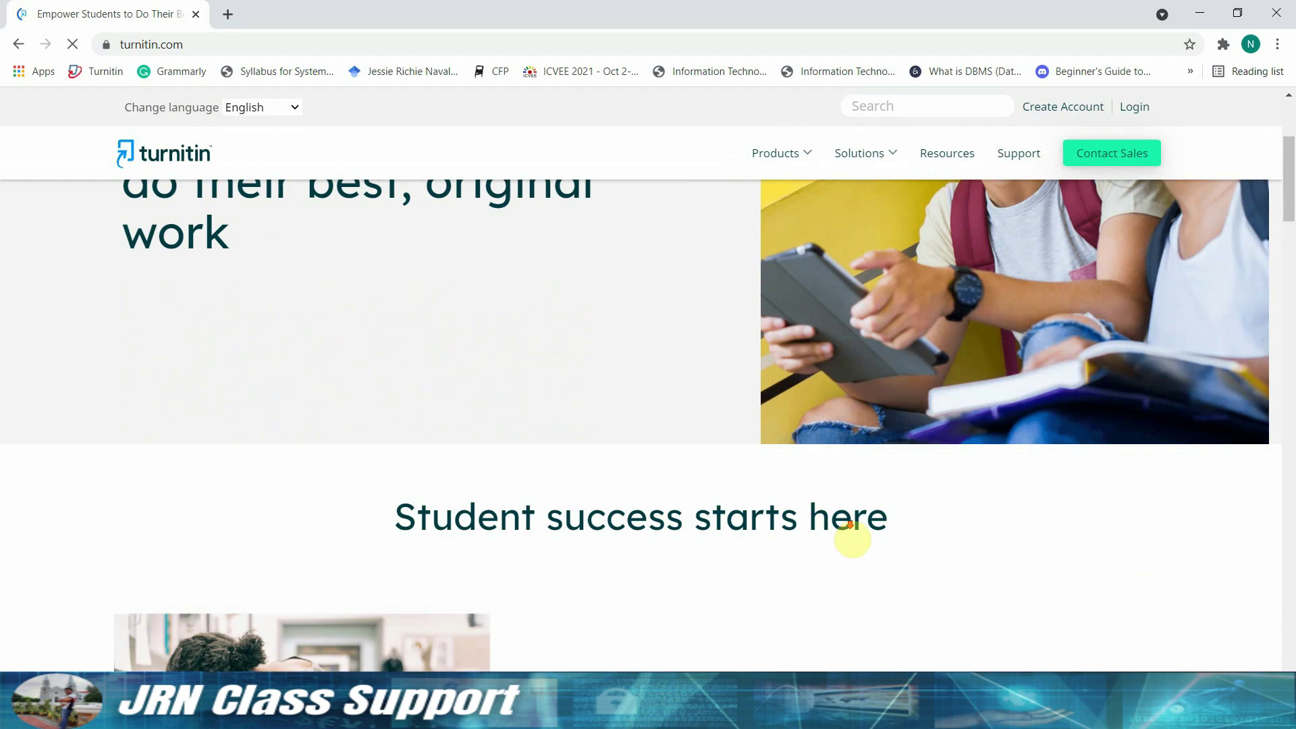
scroll(687, 433, "down", 10)
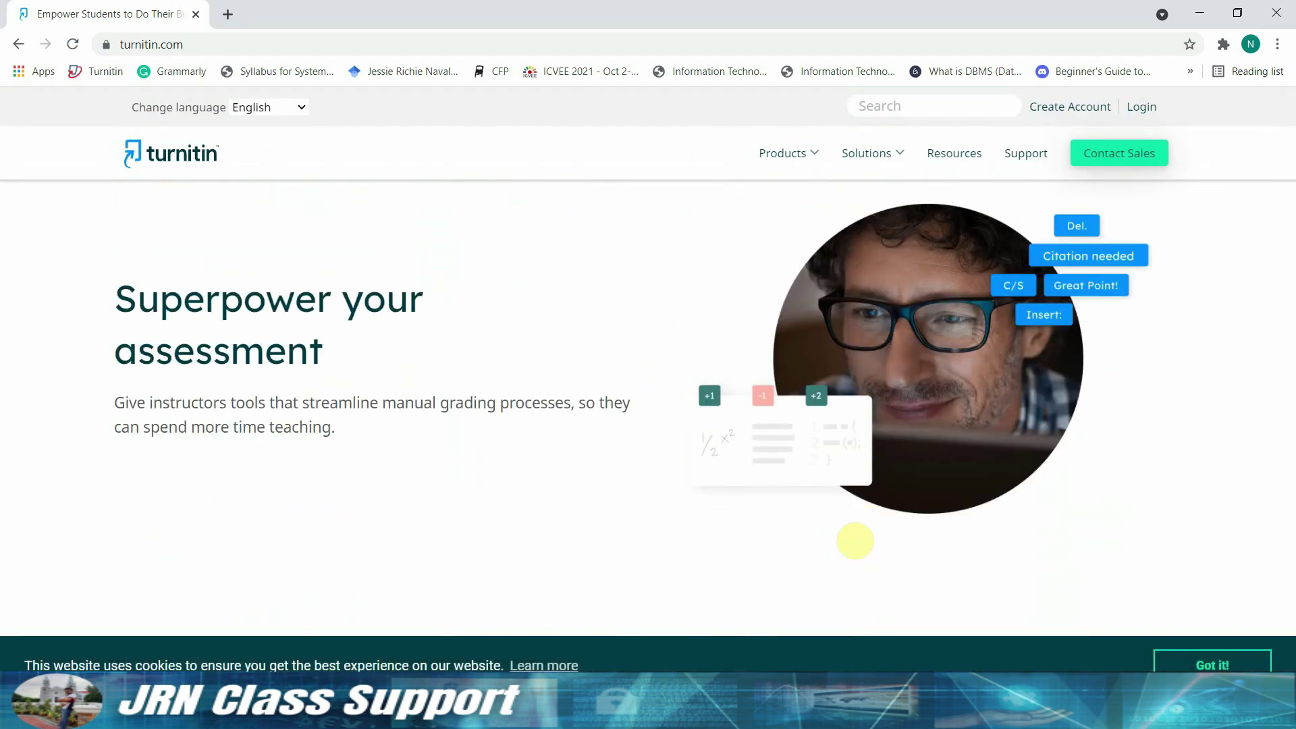
scroll(1120, 534, "up", 18)
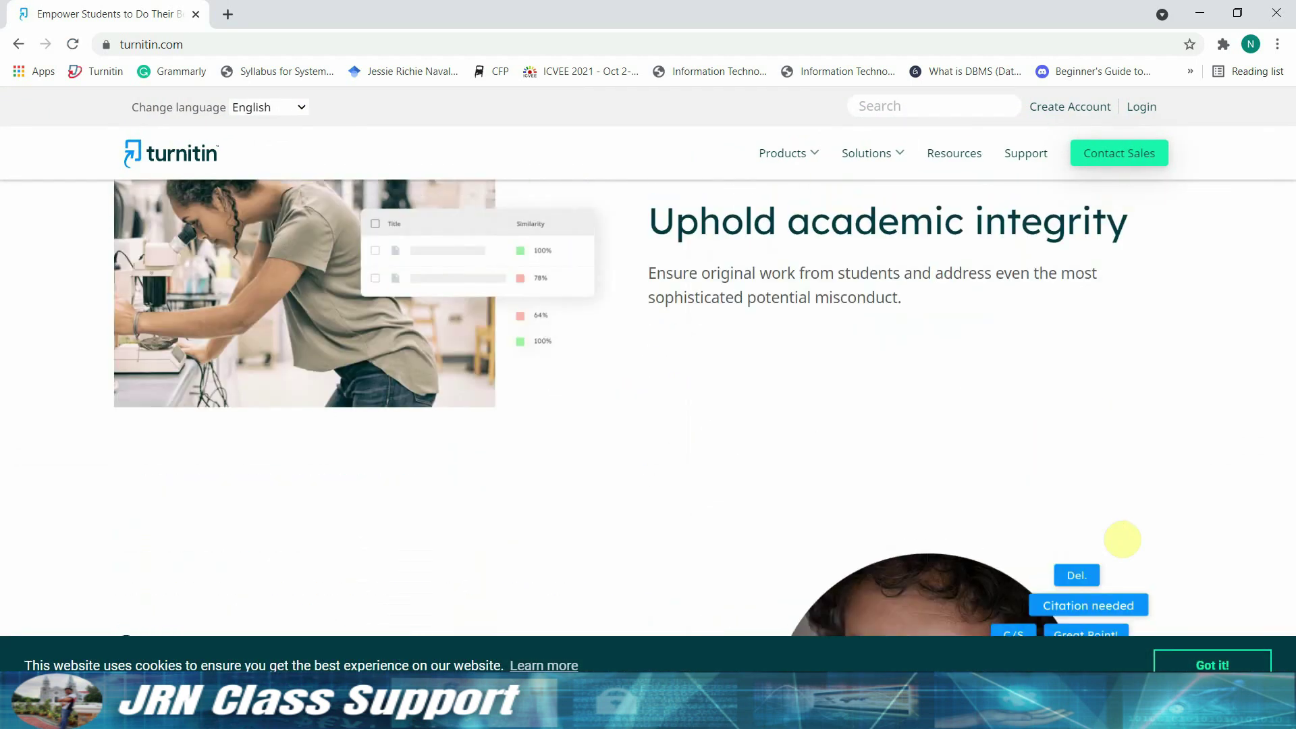
scroll(1120, 524, "up", 1)
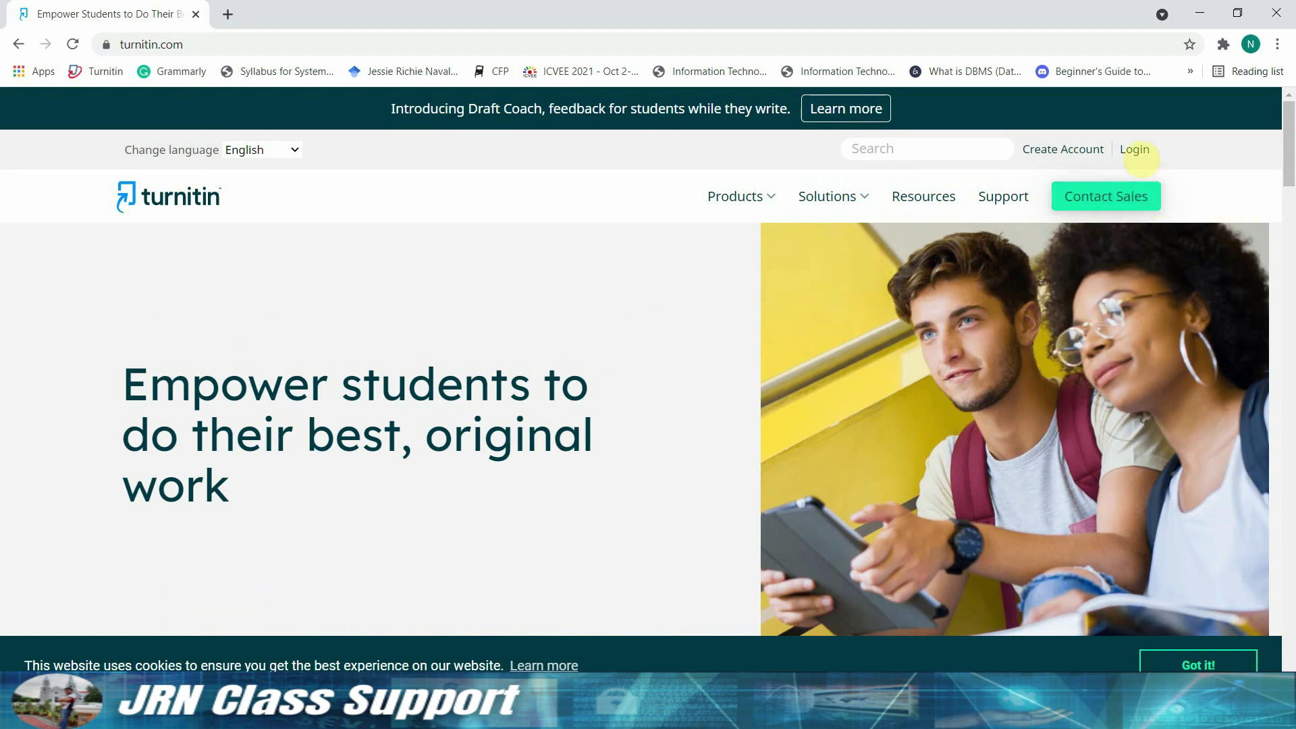
- Log in to the instructor account with Chrome's saved email and password
left_click(1135, 150)
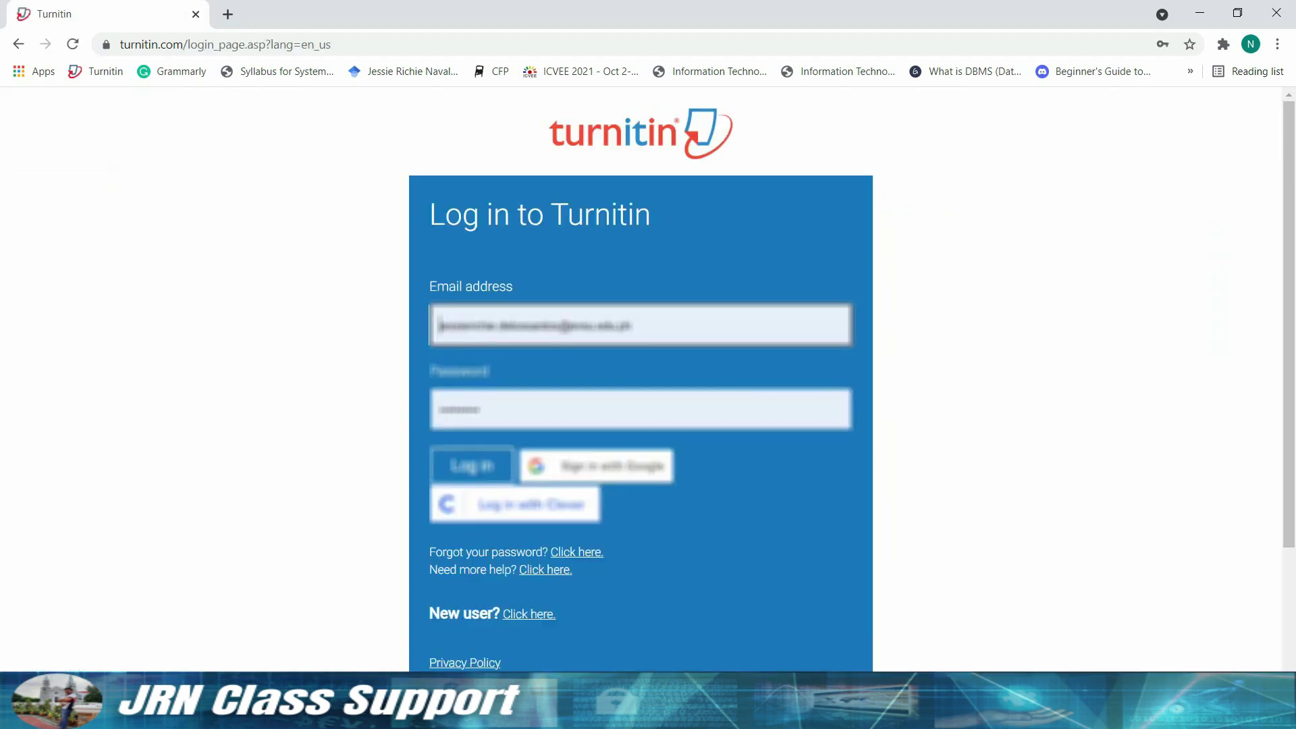
left_click(683, 343)
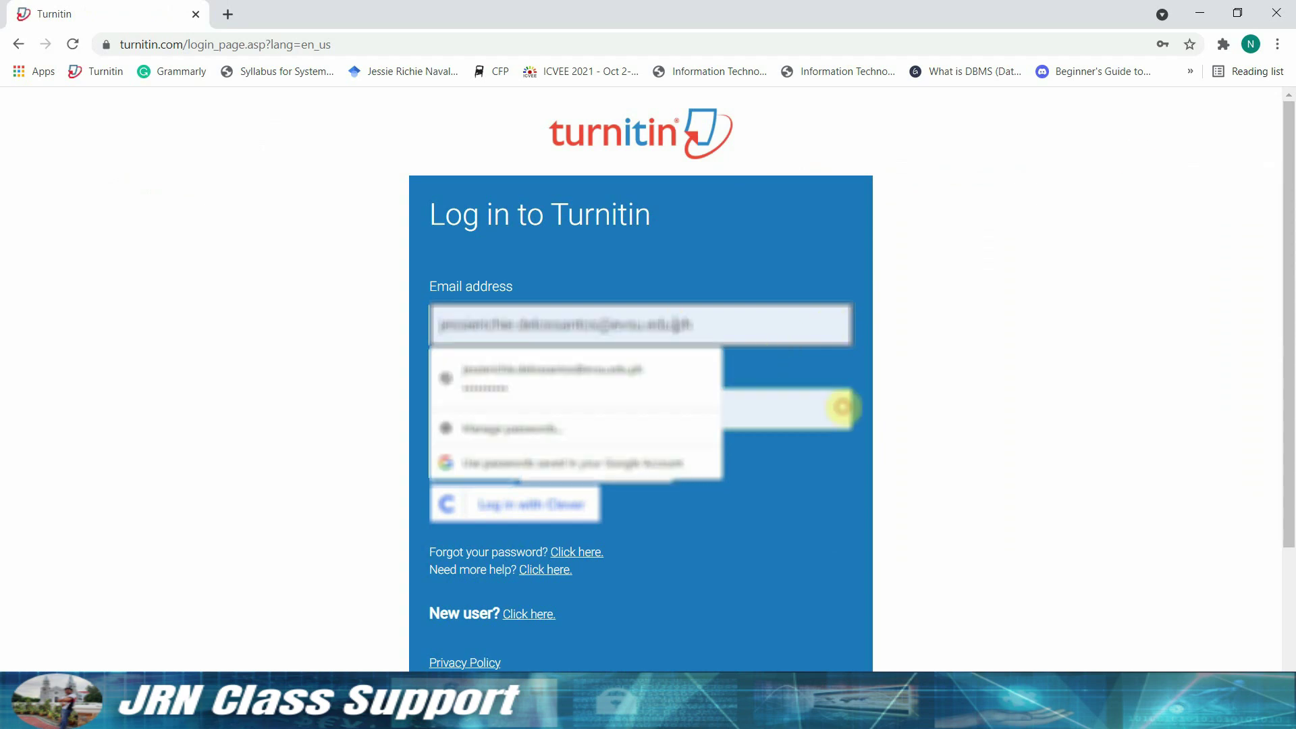
left_click(767, 406)
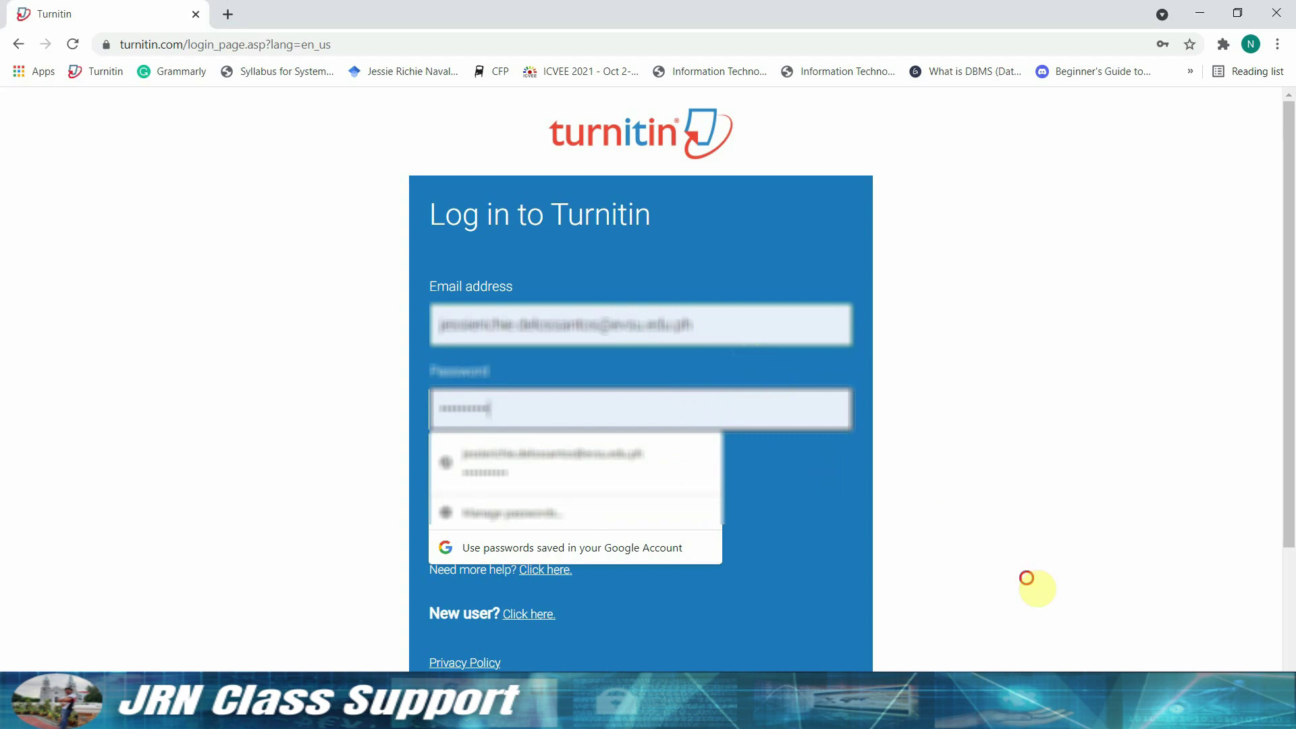
left_click(832, 474)
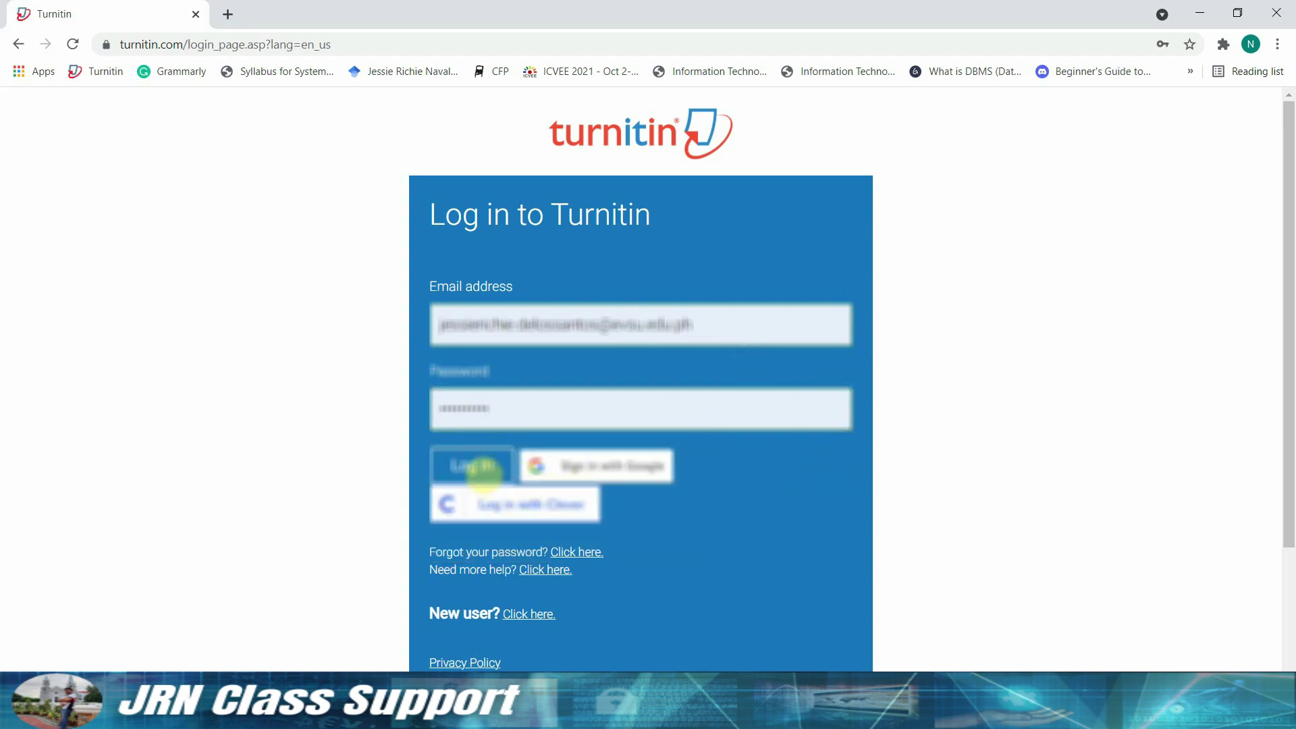
left_click(486, 470)
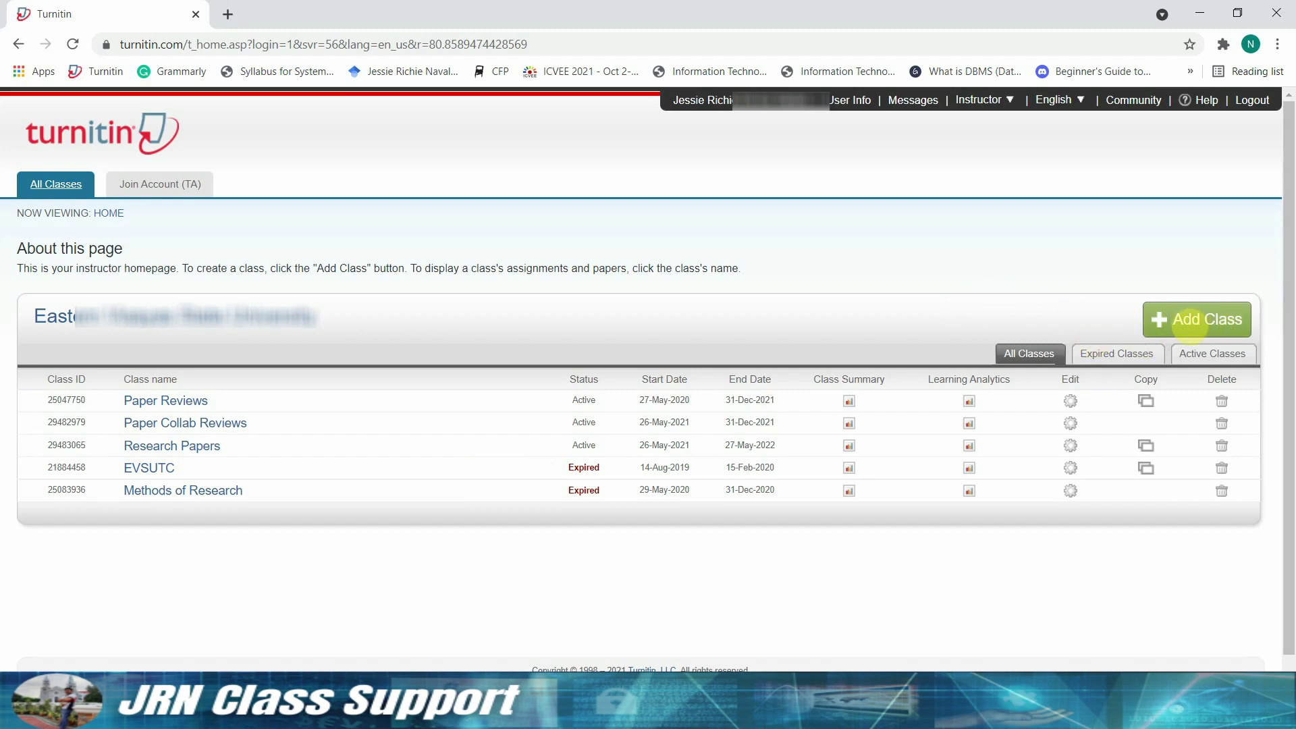
- Start a new class and name it 'Research Papers'
left_click(1190, 319)
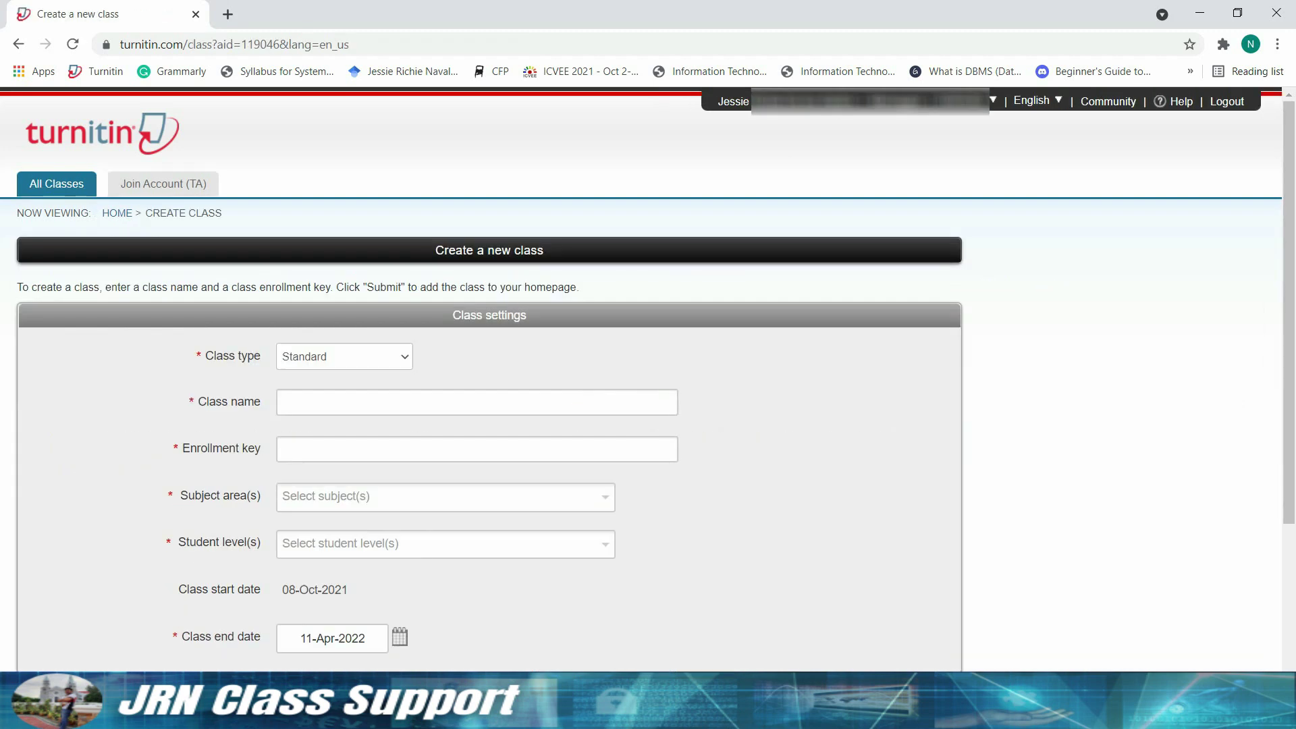
left_click(378, 403)
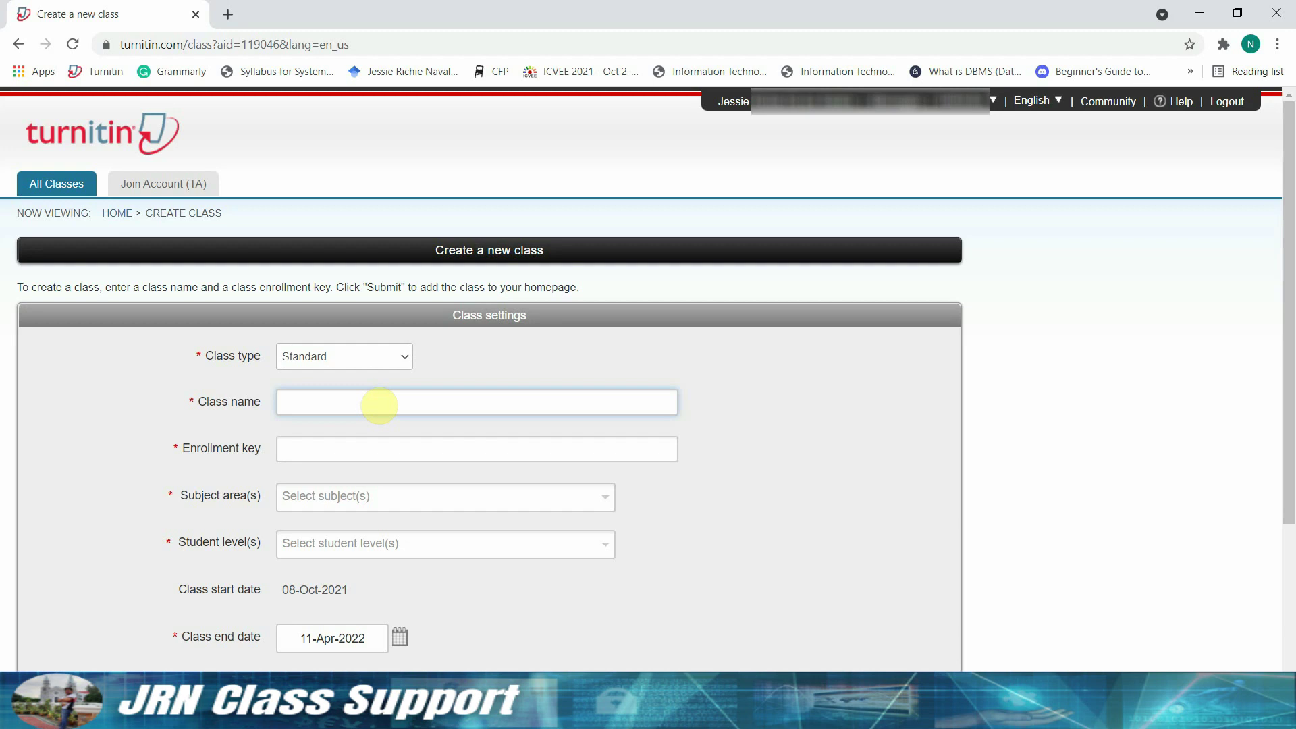
type("Research")
type("Me")
key("BackSpace")
type("pa")
key("BackSpace")
key("BackSpace")
type("Papers desired class name here")
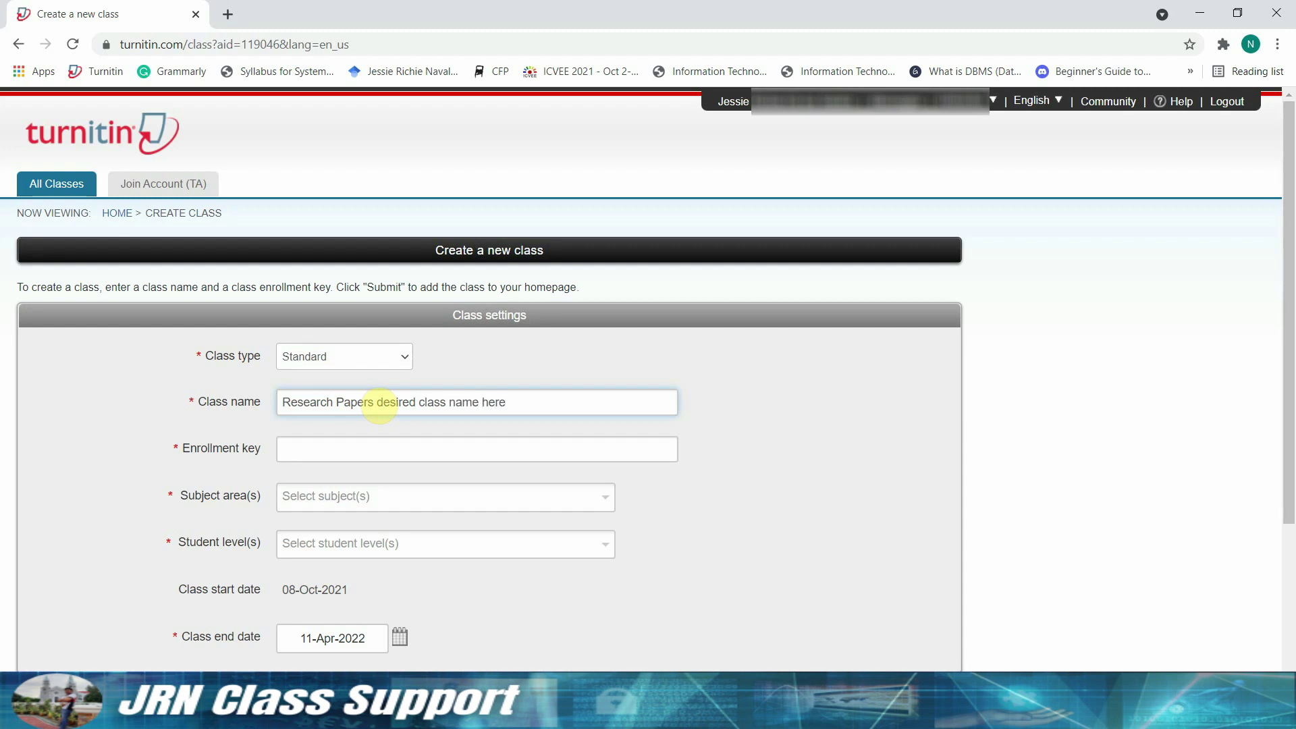
key("ctrl+shift+Left")
key("ctrl+shift+Left")
key("ctrl+shift+Left")
key("ctrl+shift+Left")
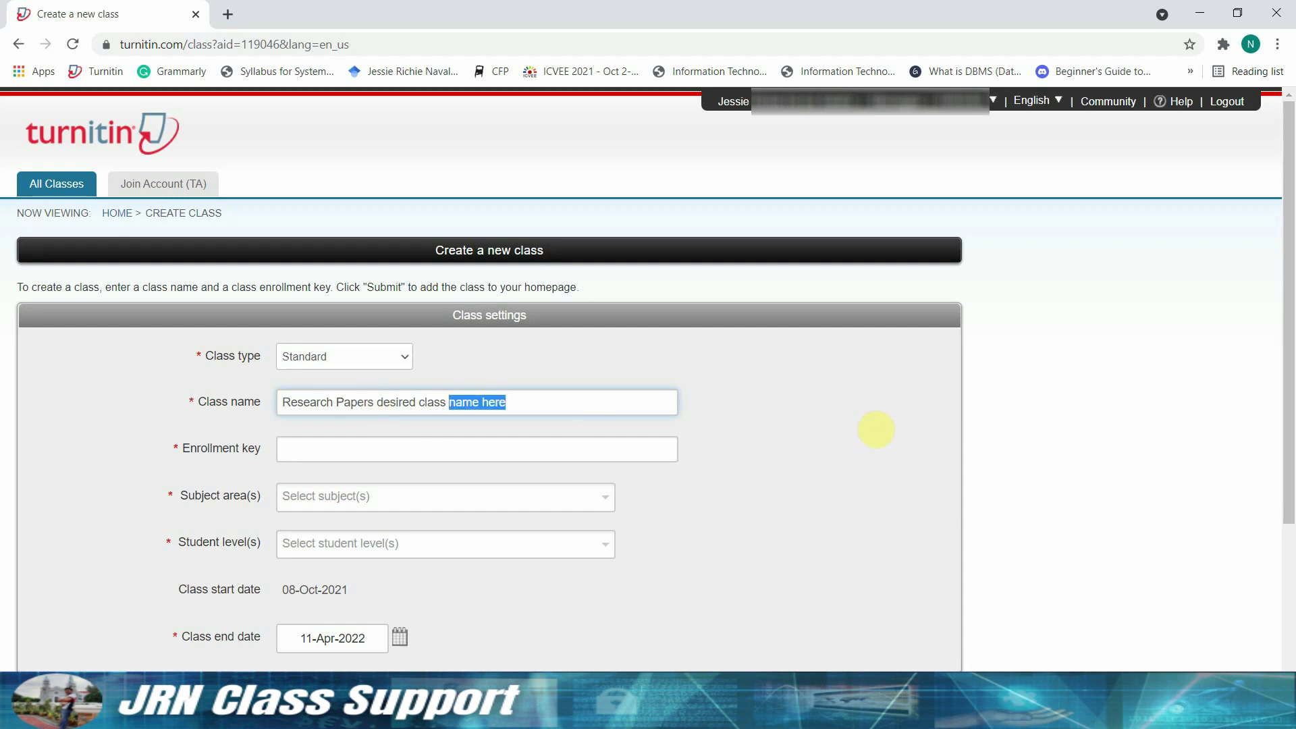
key("BackSpace")
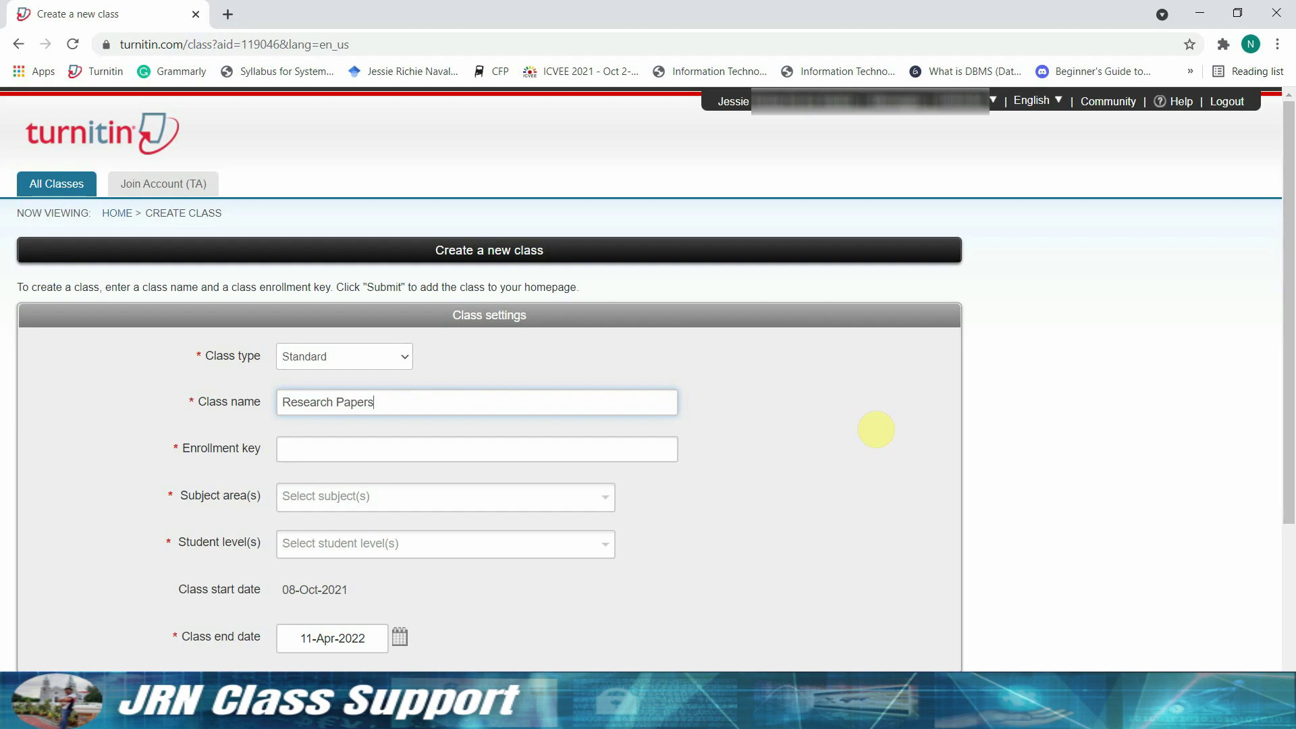
- Enter the class enrollment key students will use to join
left_click(542, 450)
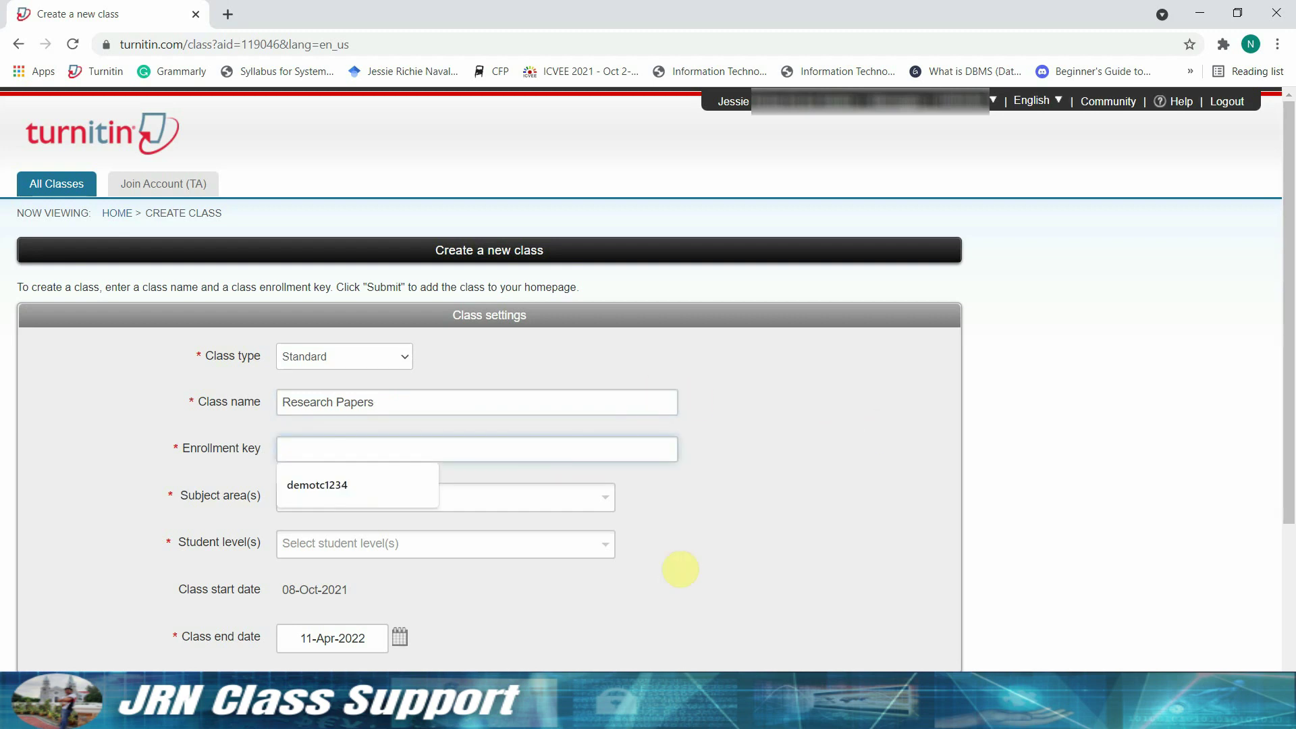
type("simi")
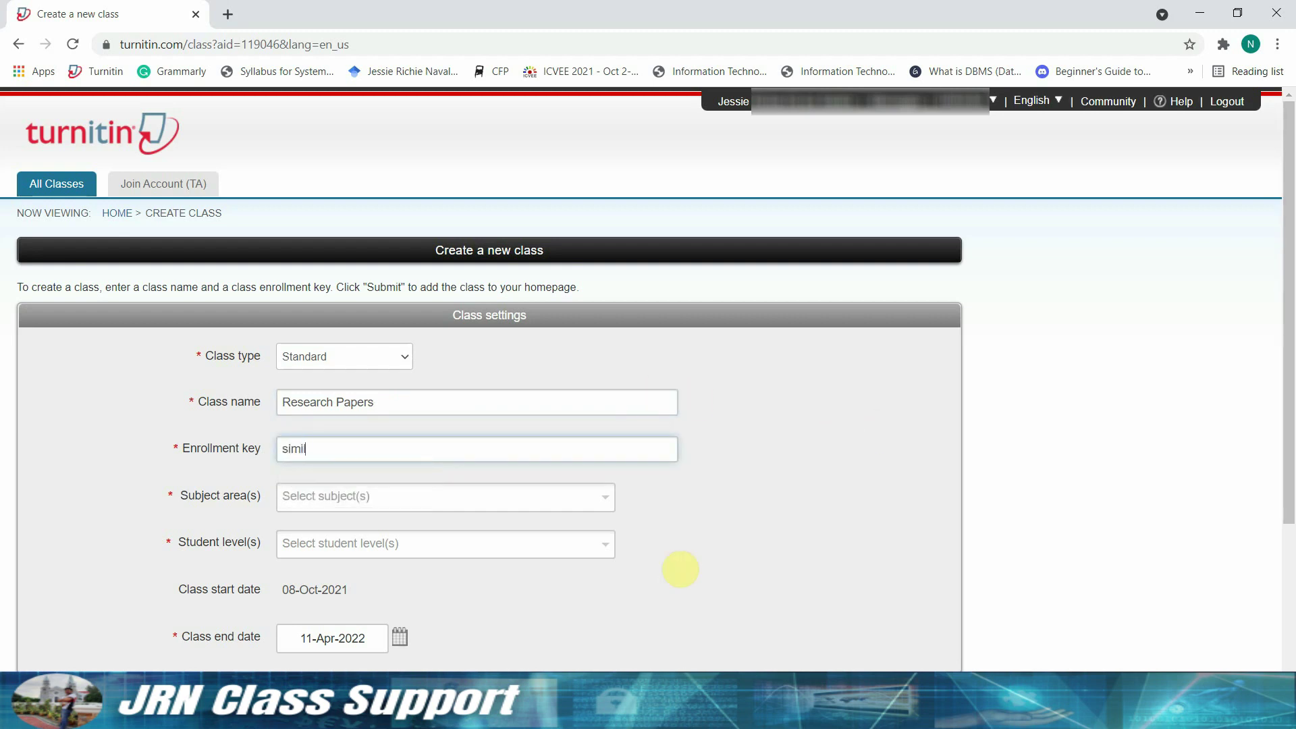
type("lar to Google classroom")
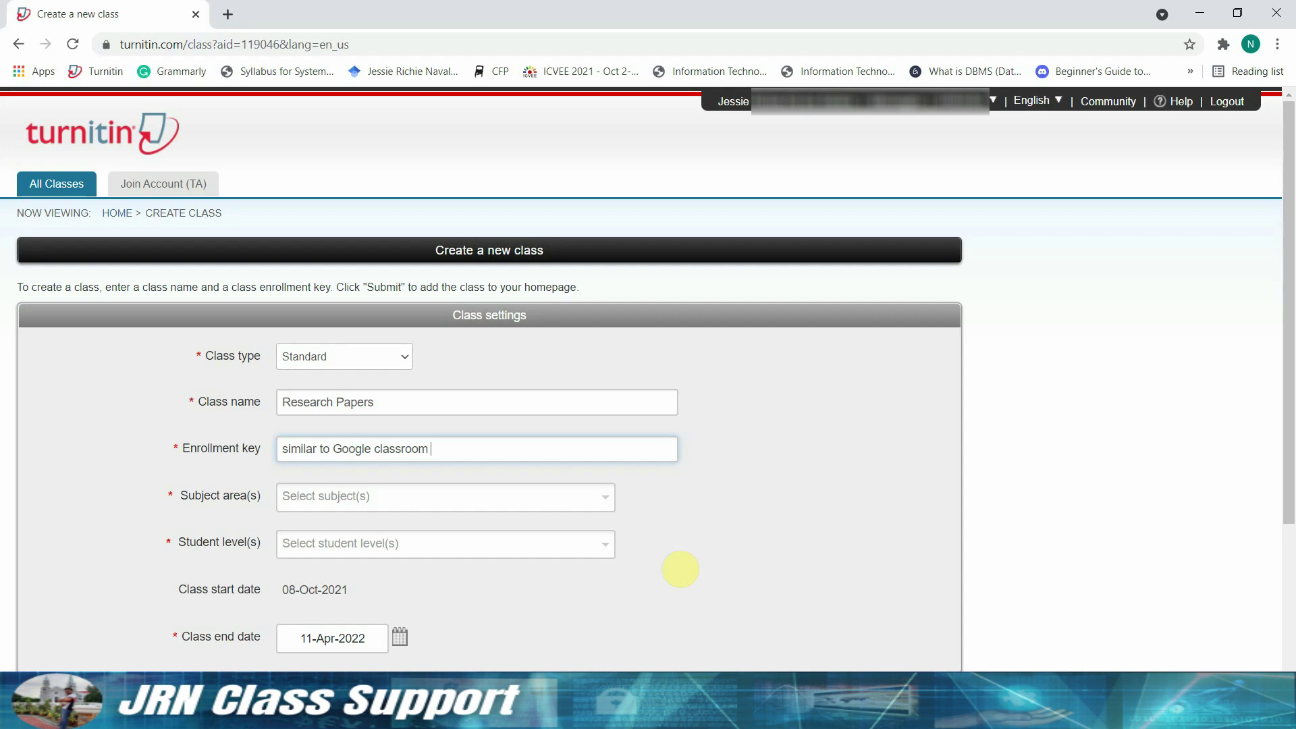
type(" invitation code")
key("Delete")
key("Delete")
key("Delete")
key("Delete")
key("Delete")
key("Delete")
key("Delete")
key("Delete")
key("Delete")
key("Delete")
key("Delete")
key("Delete")
key("Delete")
key("Delete")
key("Delete")
key("Delete")
key("Delete")
key("Delete")
key("Delete")
key("Delete")
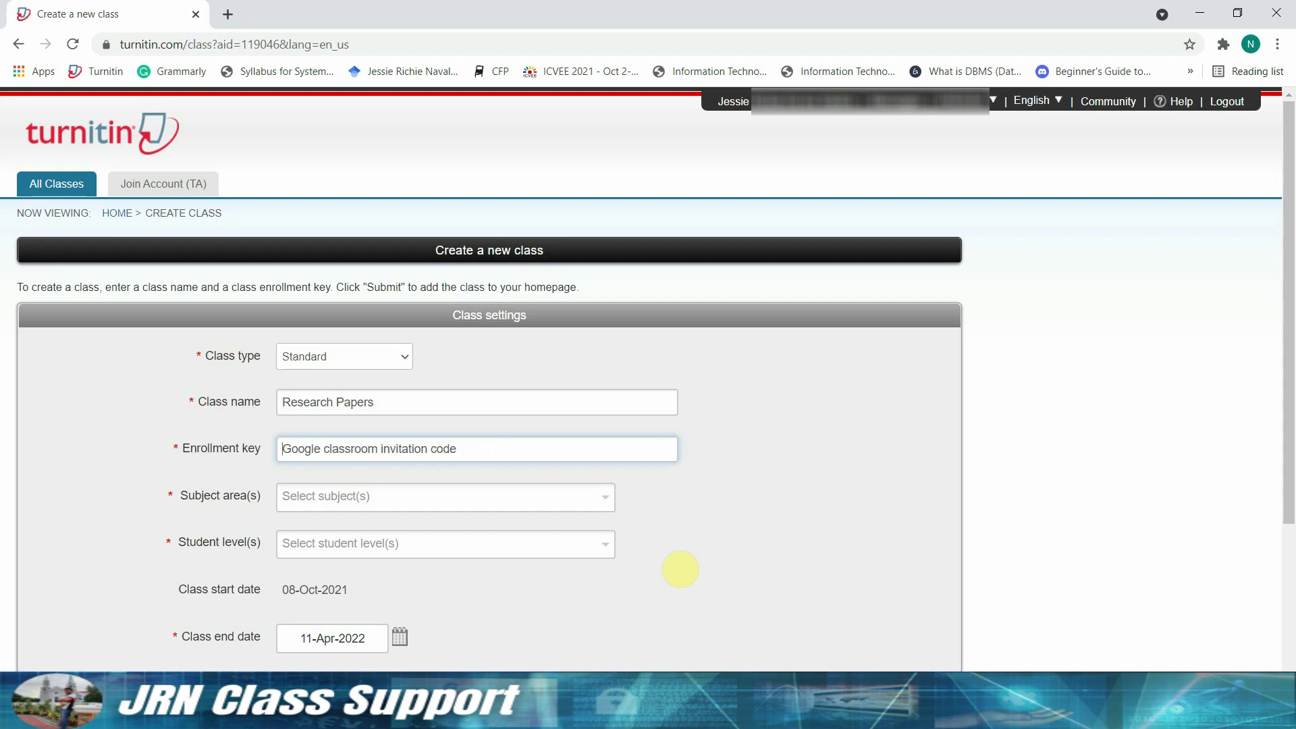
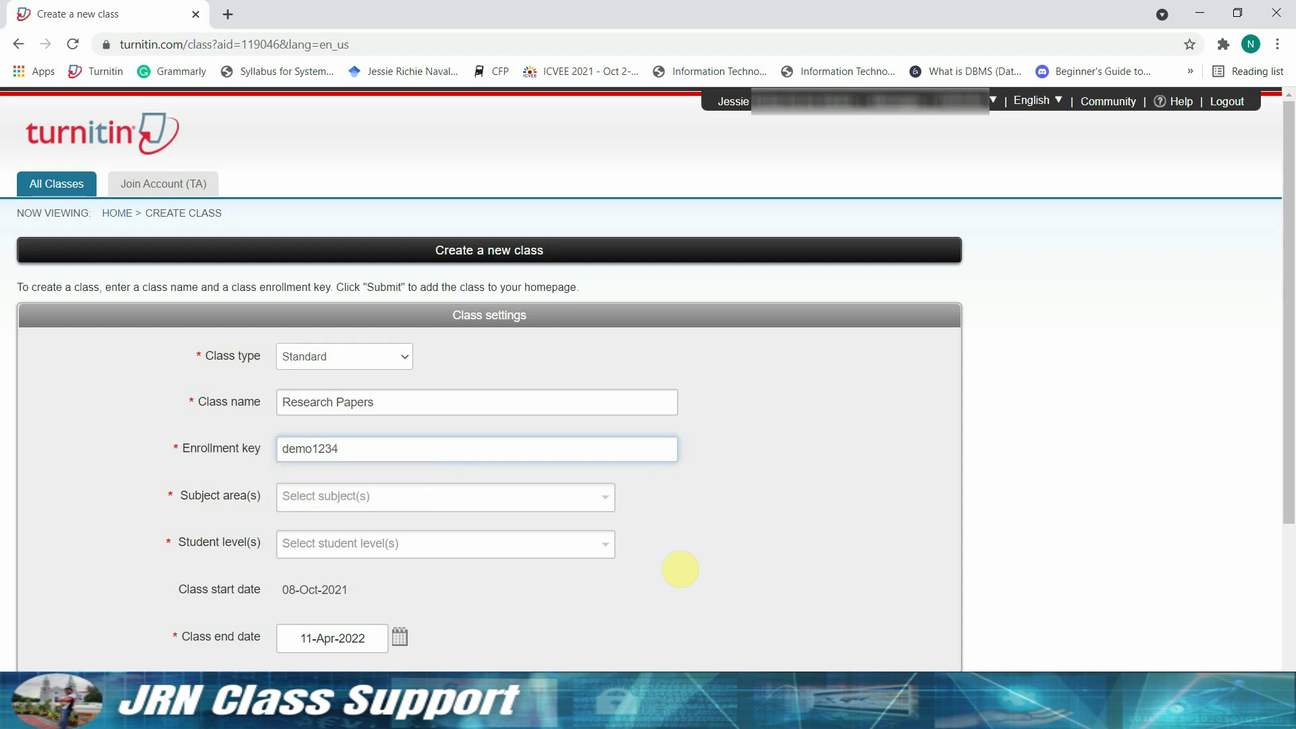
- Add Social Studies and Computer Science/Programming as the class subject areas
key("Tab")
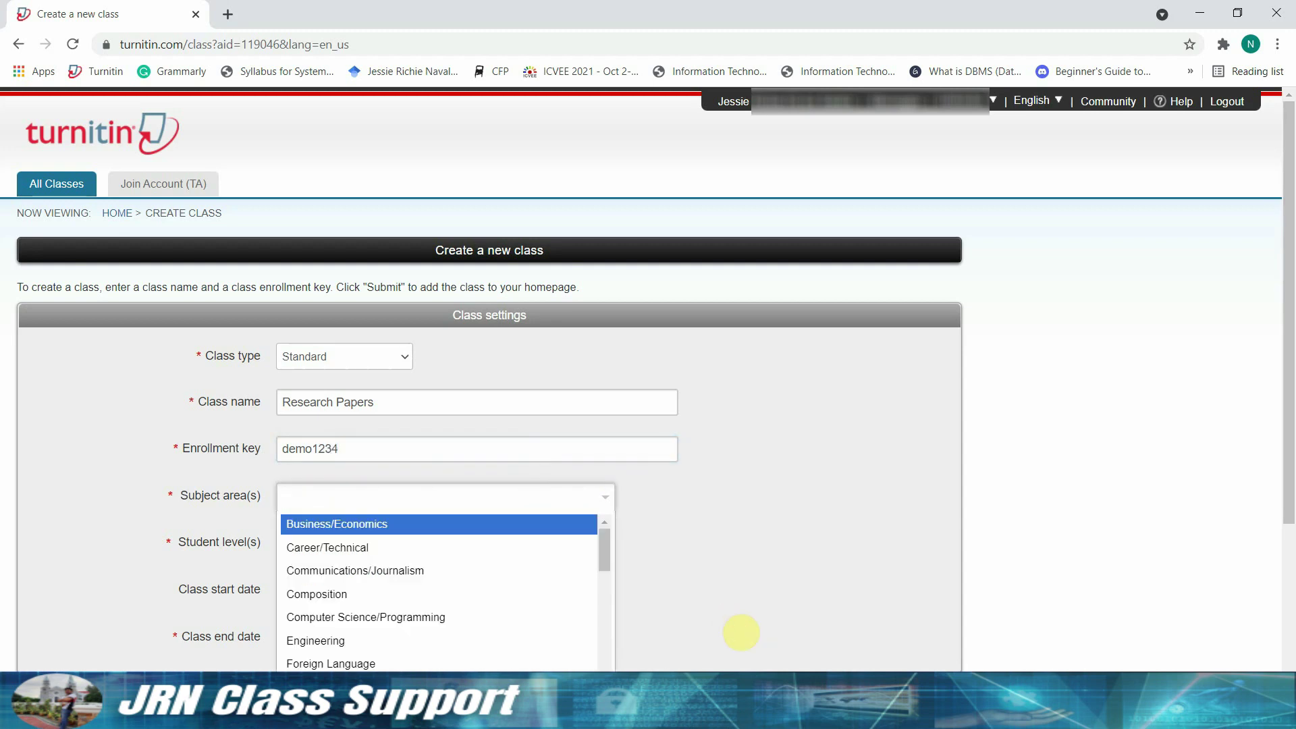
scroll(498, 570, "down", 3)
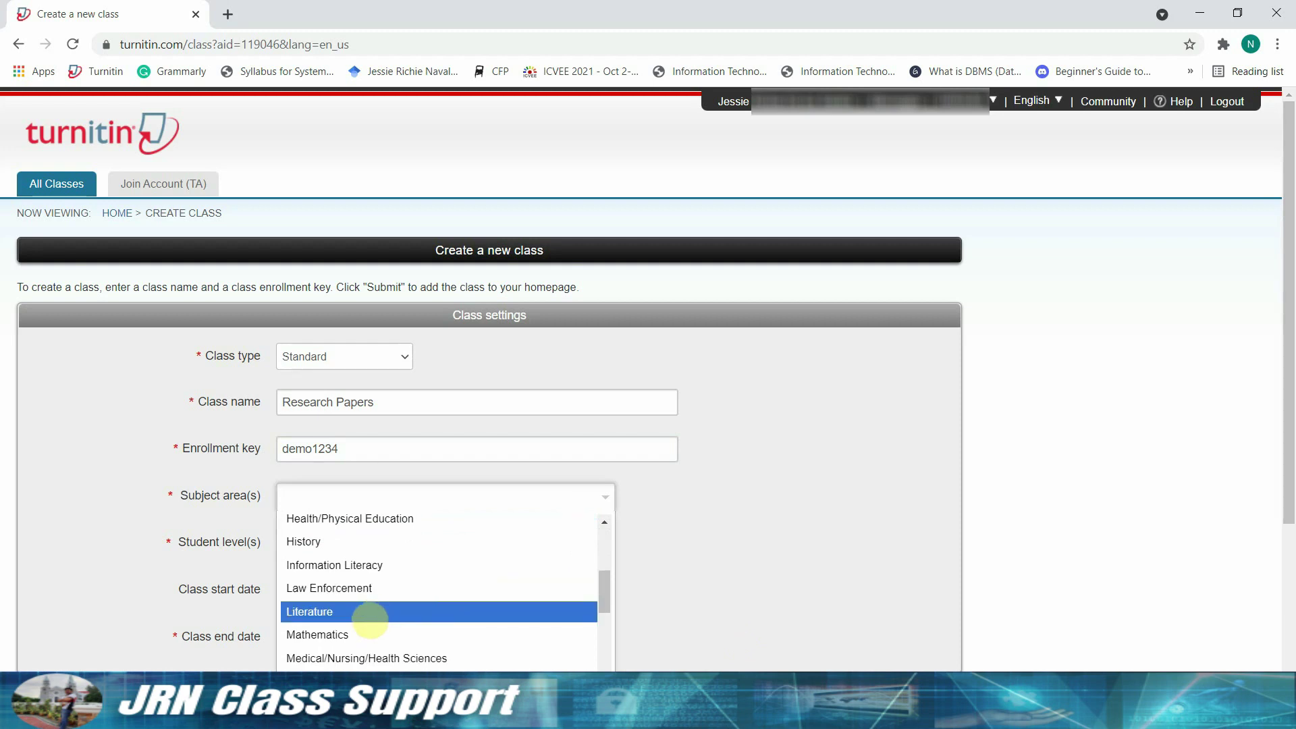
left_click(370, 620)
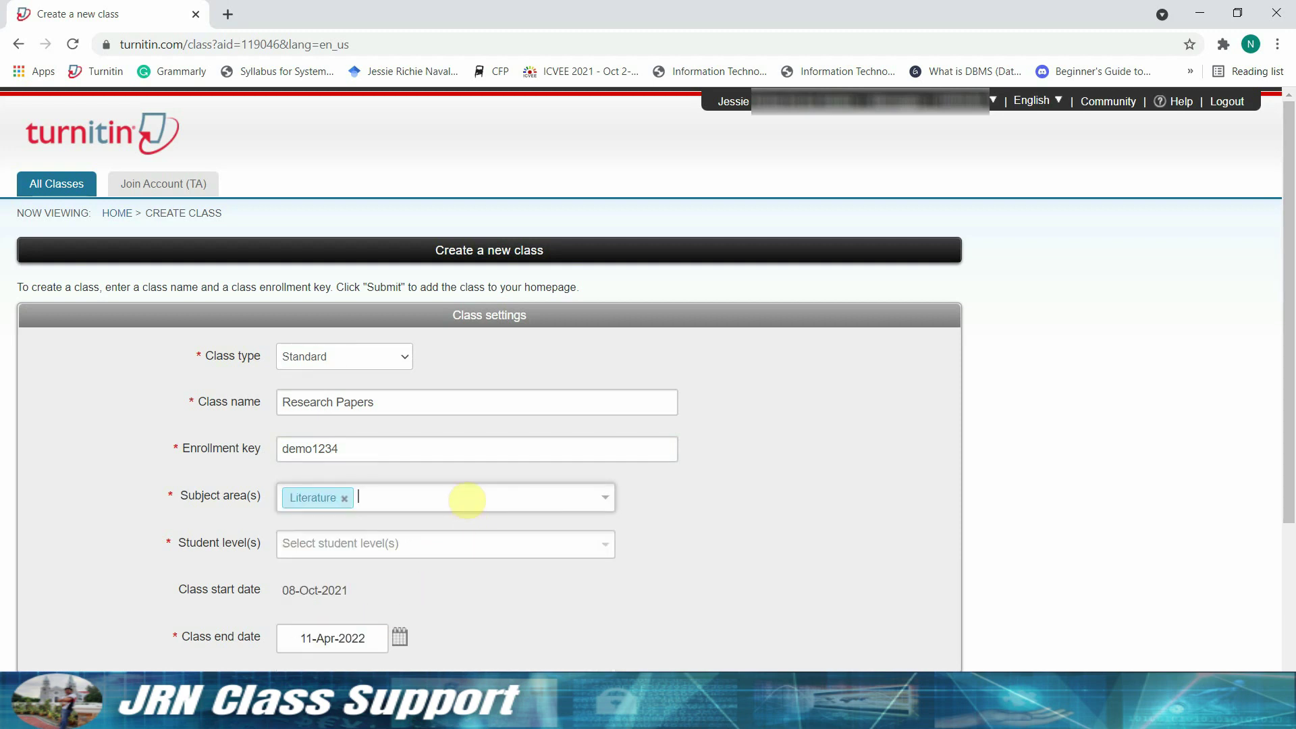
left_click(498, 497)
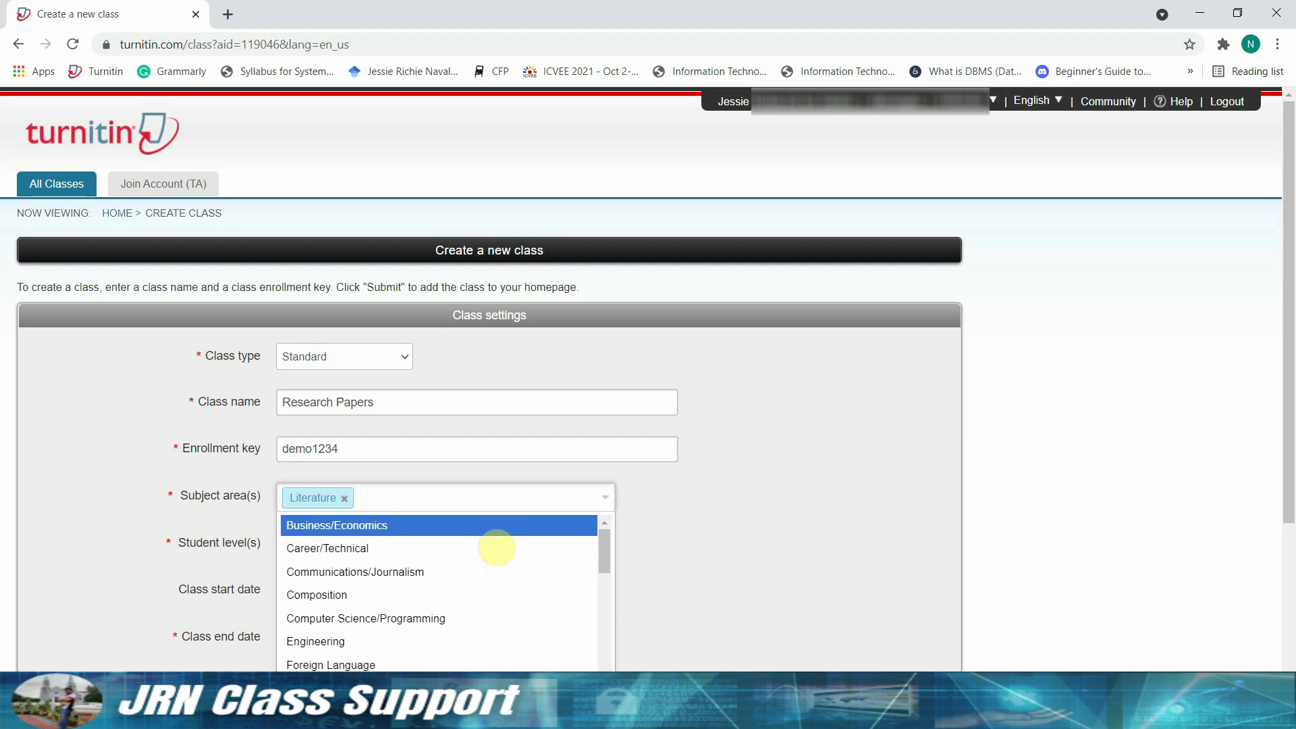
scroll(496, 566, "down", 2)
scroll(495, 566, "down", 2)
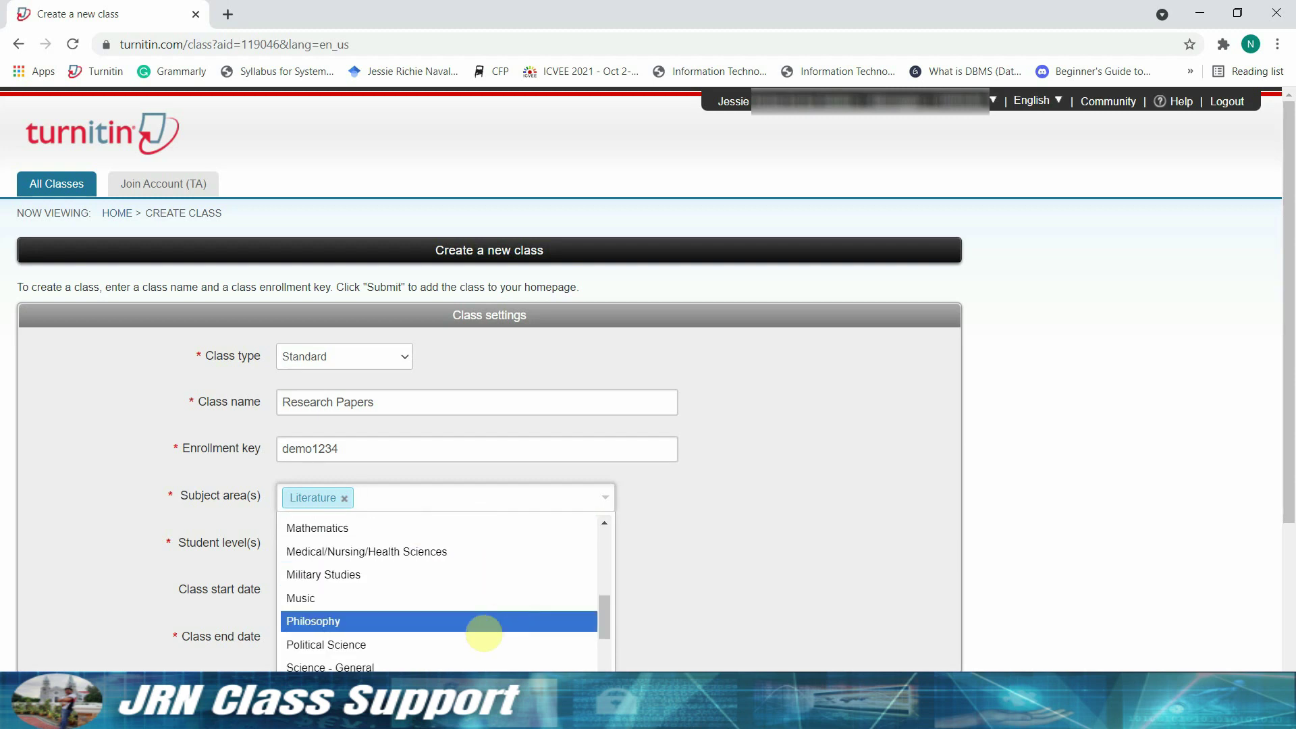
scroll(435, 659, "down", 3)
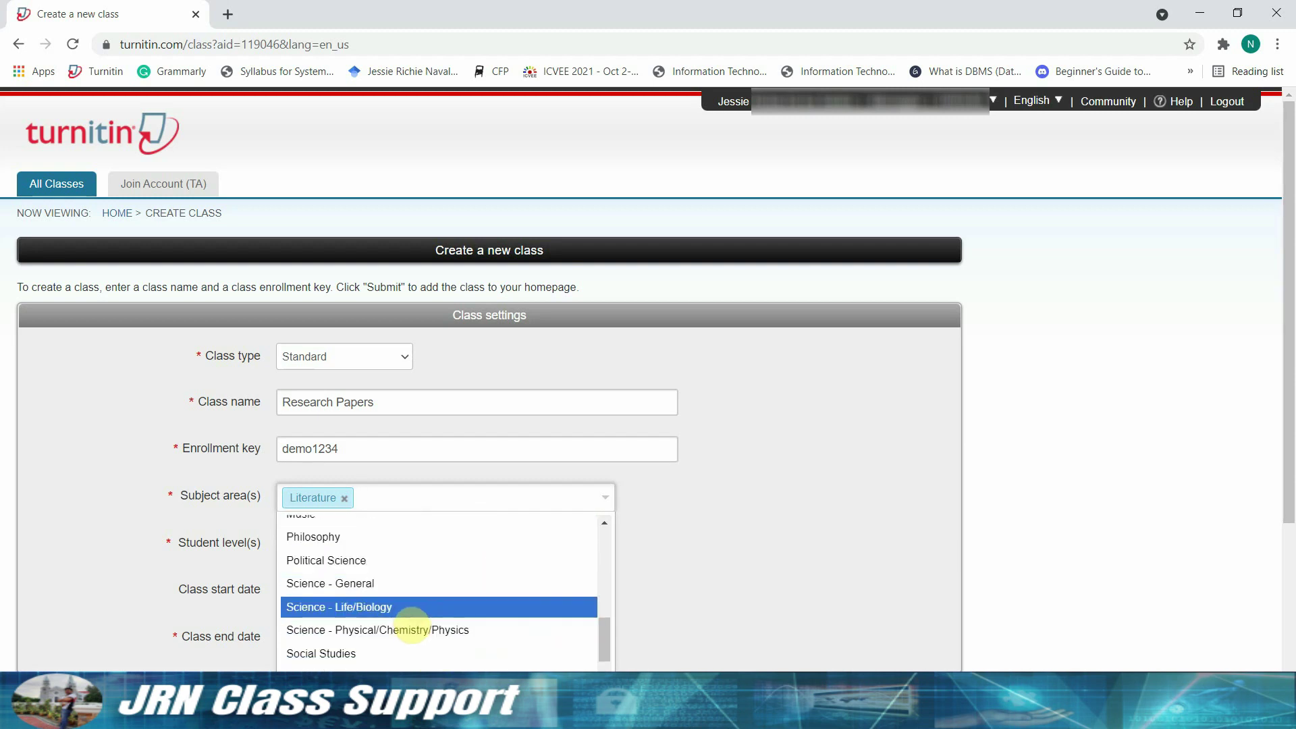
left_click(374, 625)
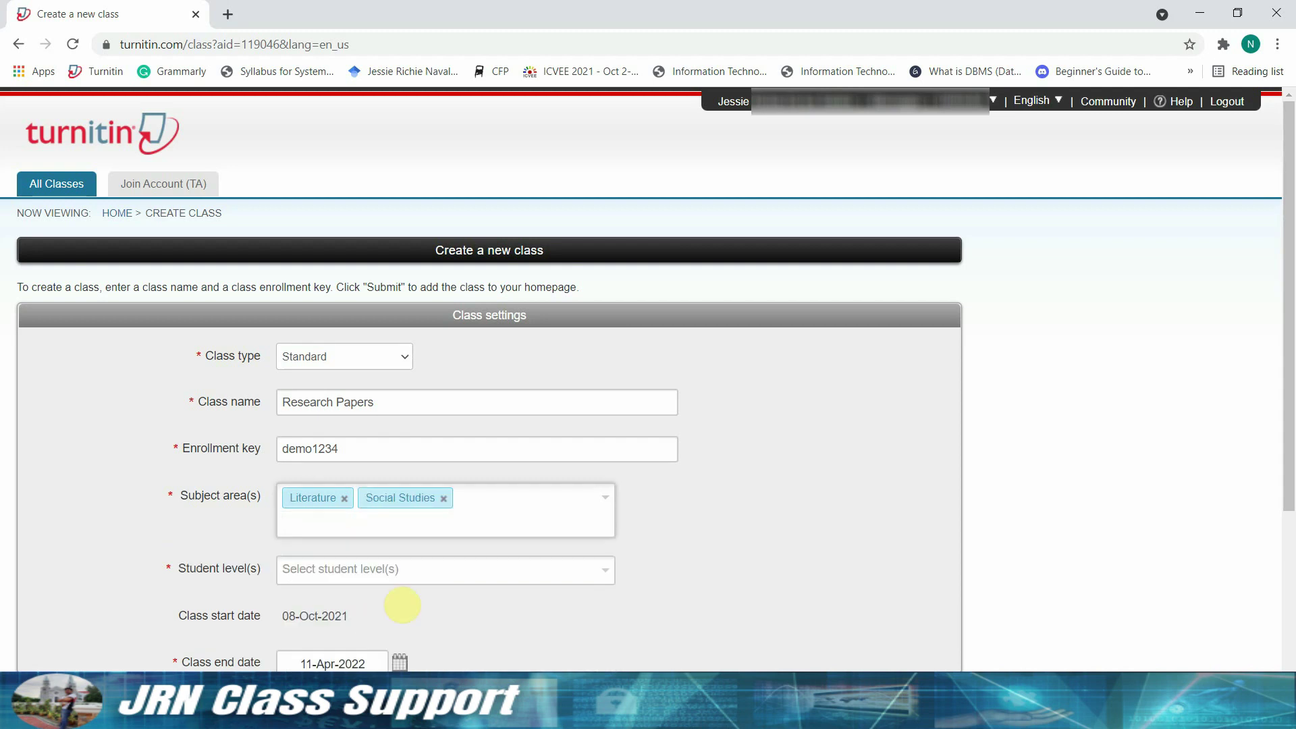
scroll(547, 521, "down", 1)
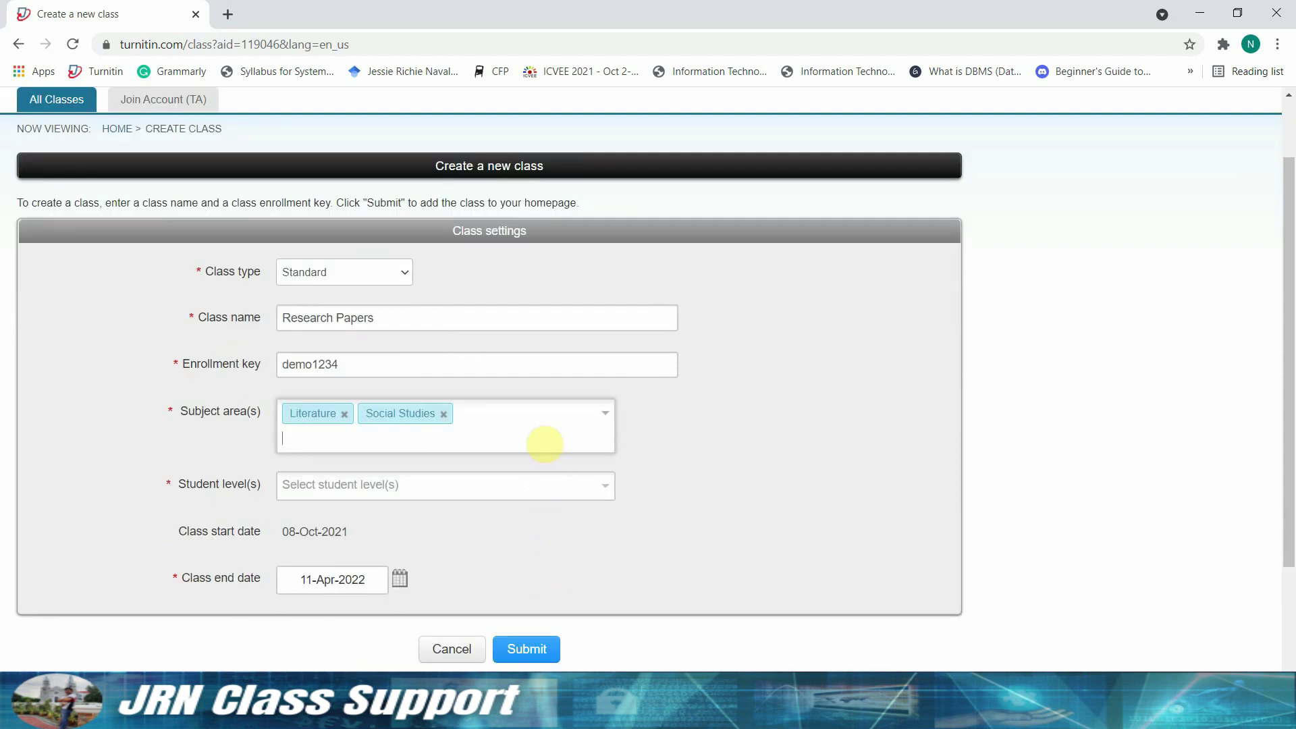
left_click(544, 439)
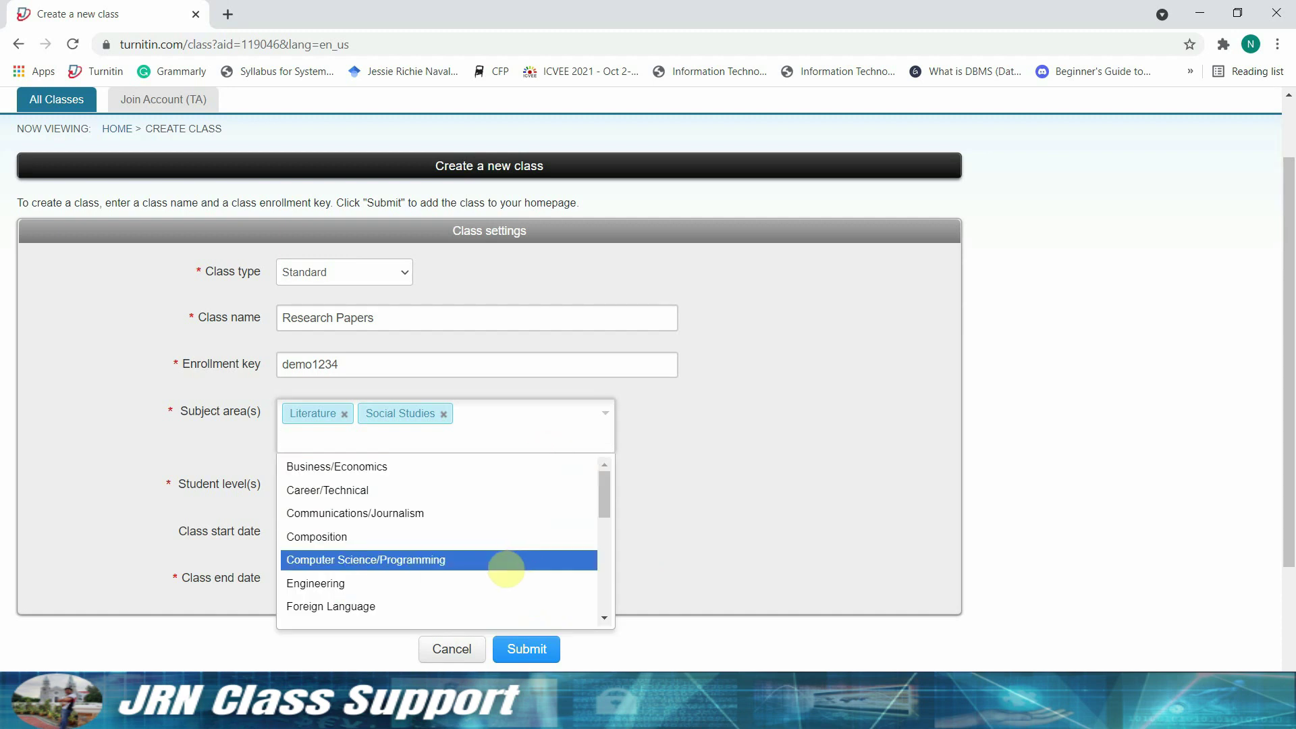
left_click(506, 569)
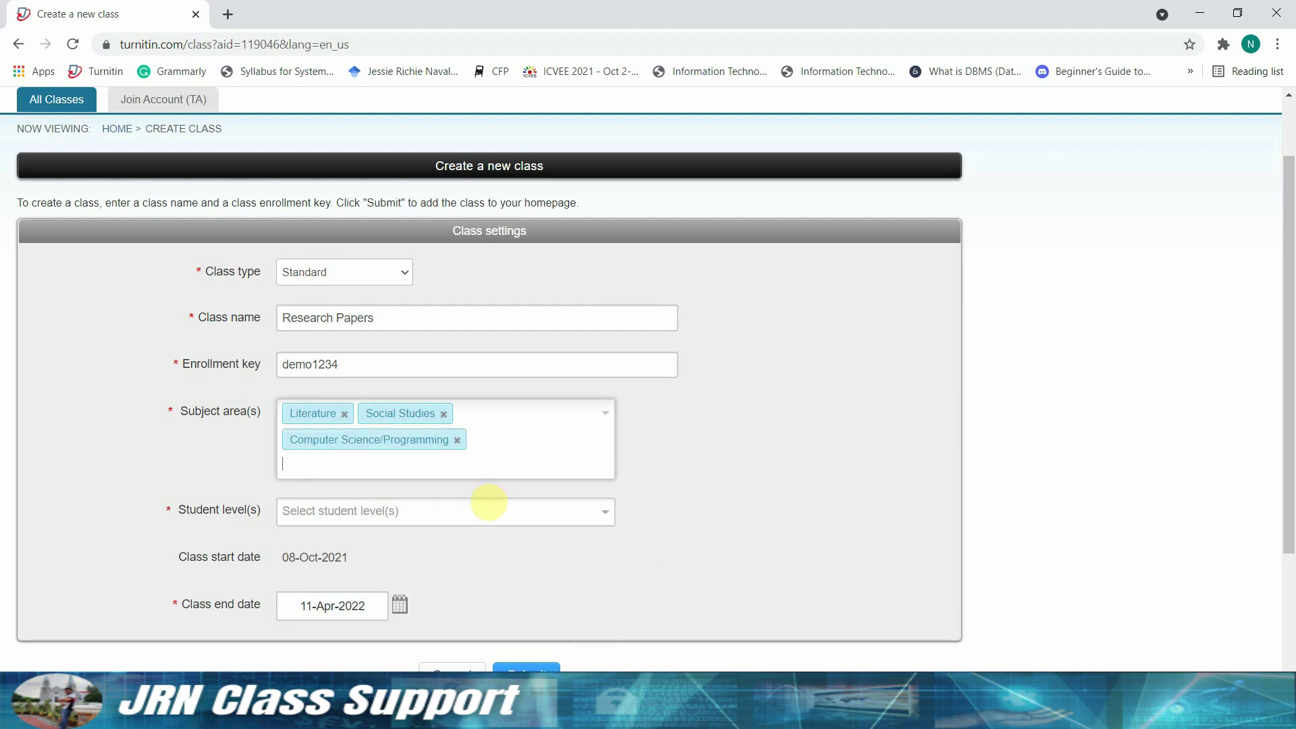
- Set the student levels to Career and Technical and Postgraduate
left_click(488, 513)
left_click(459, 608)
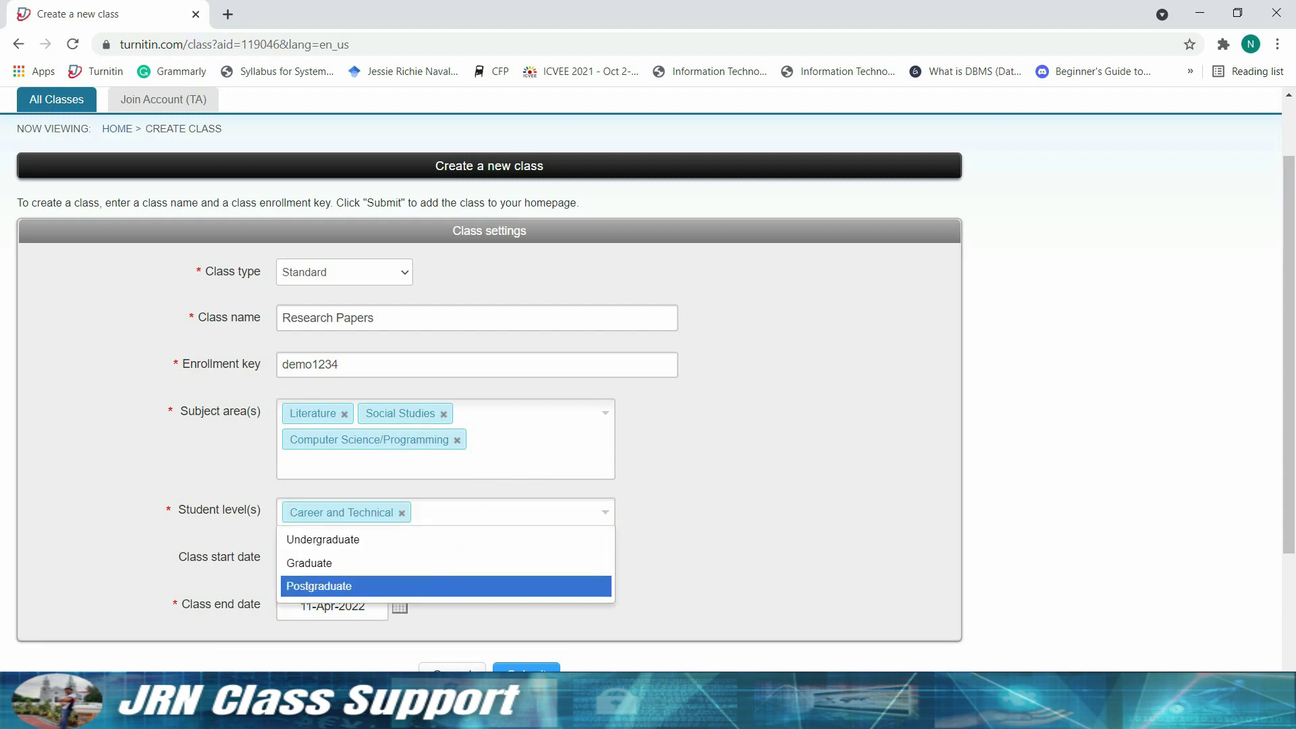
left_click(441, 587)
scroll(406, 524, "down", 1)
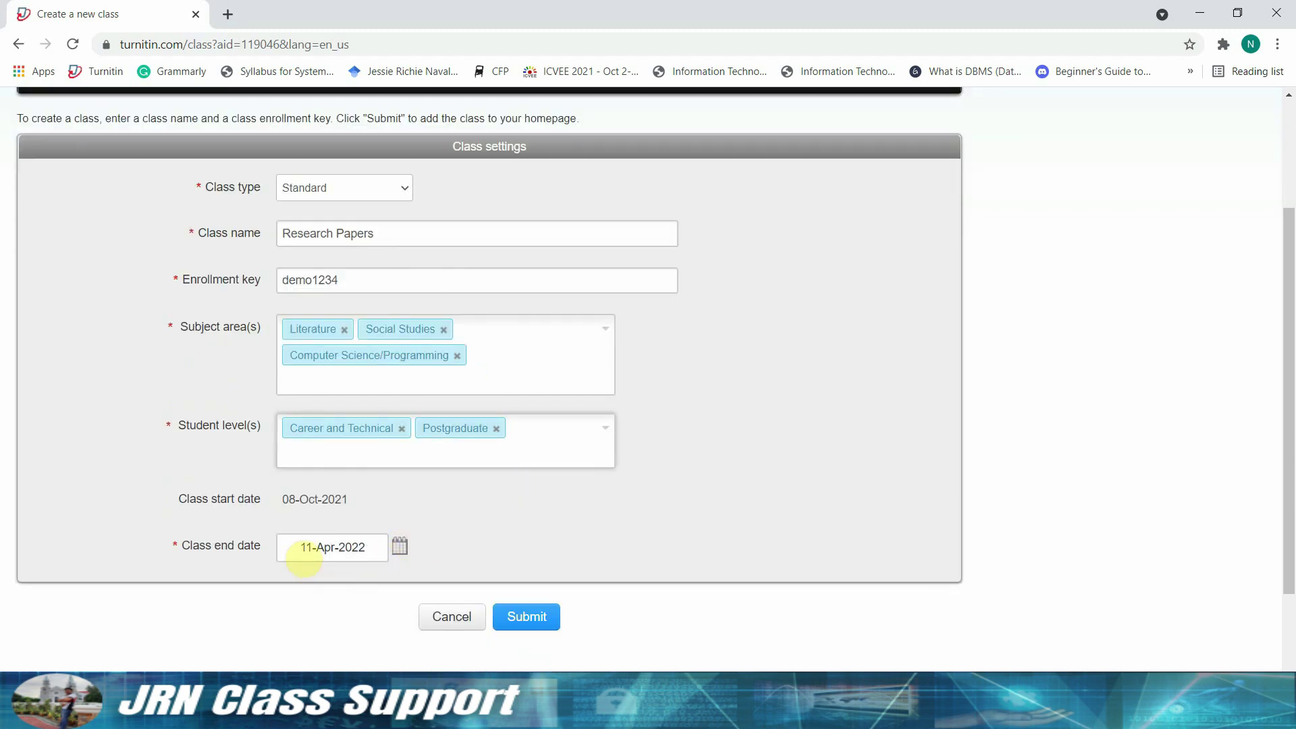
left_click_drag(282, 499, 364, 509)
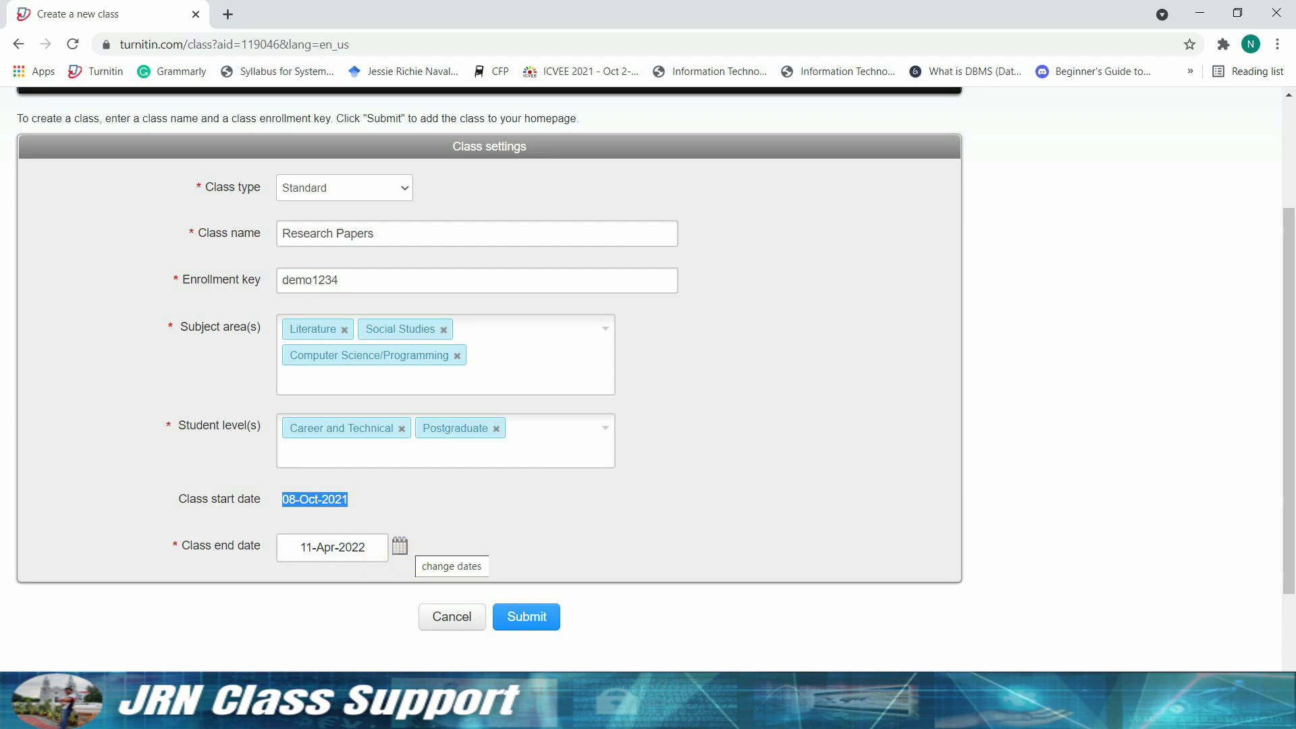
left_click(401, 548)
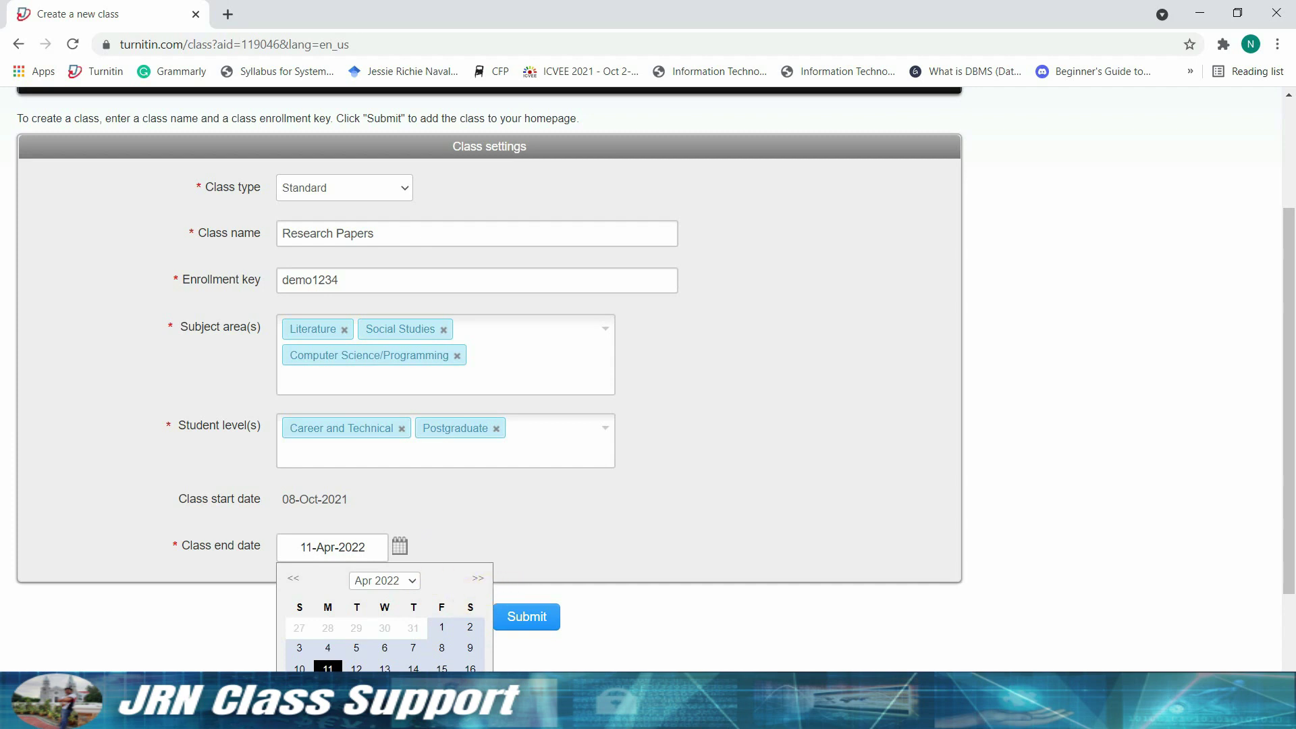
left_click(478, 579)
left_click(478, 578)
left_click(478, 579)
left_click(478, 578)
left_click(478, 579)
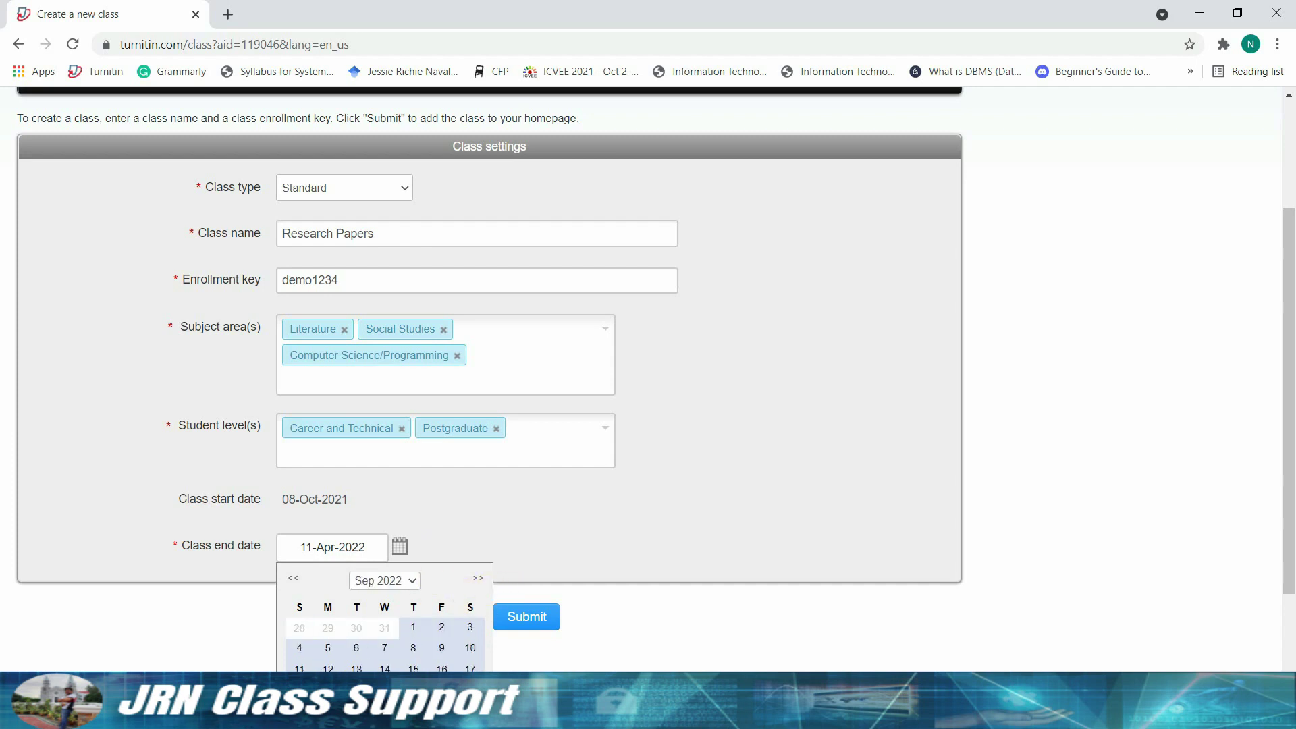
left_click(478, 578)
left_click(478, 578)
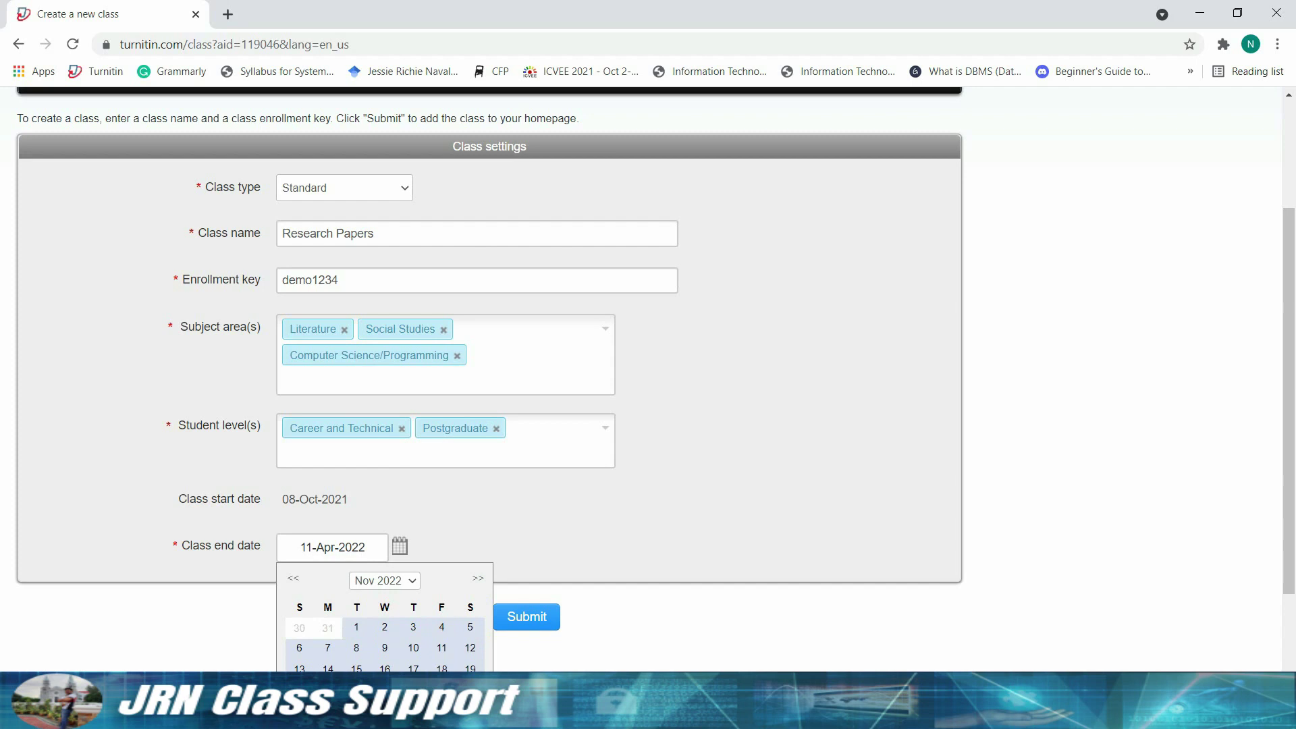
left_click(478, 579)
scroll(476, 595, "down", 1)
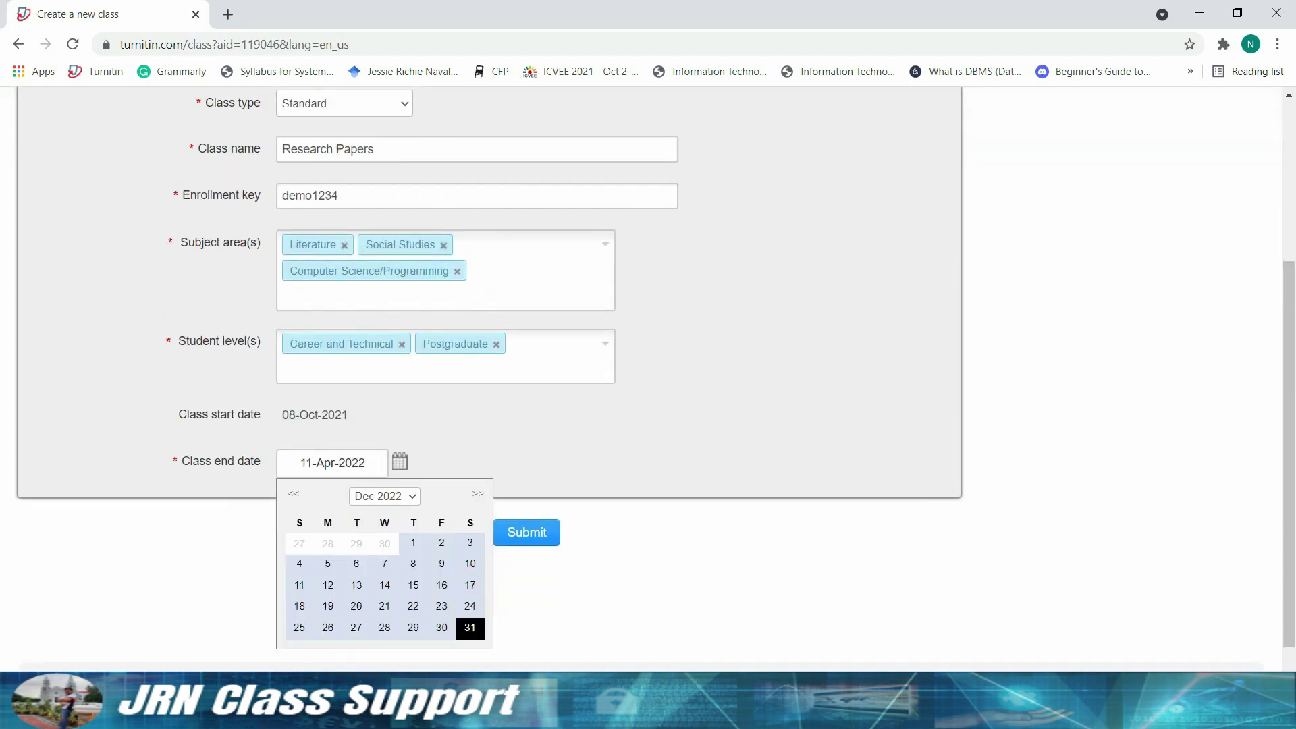
left_click(470, 628)
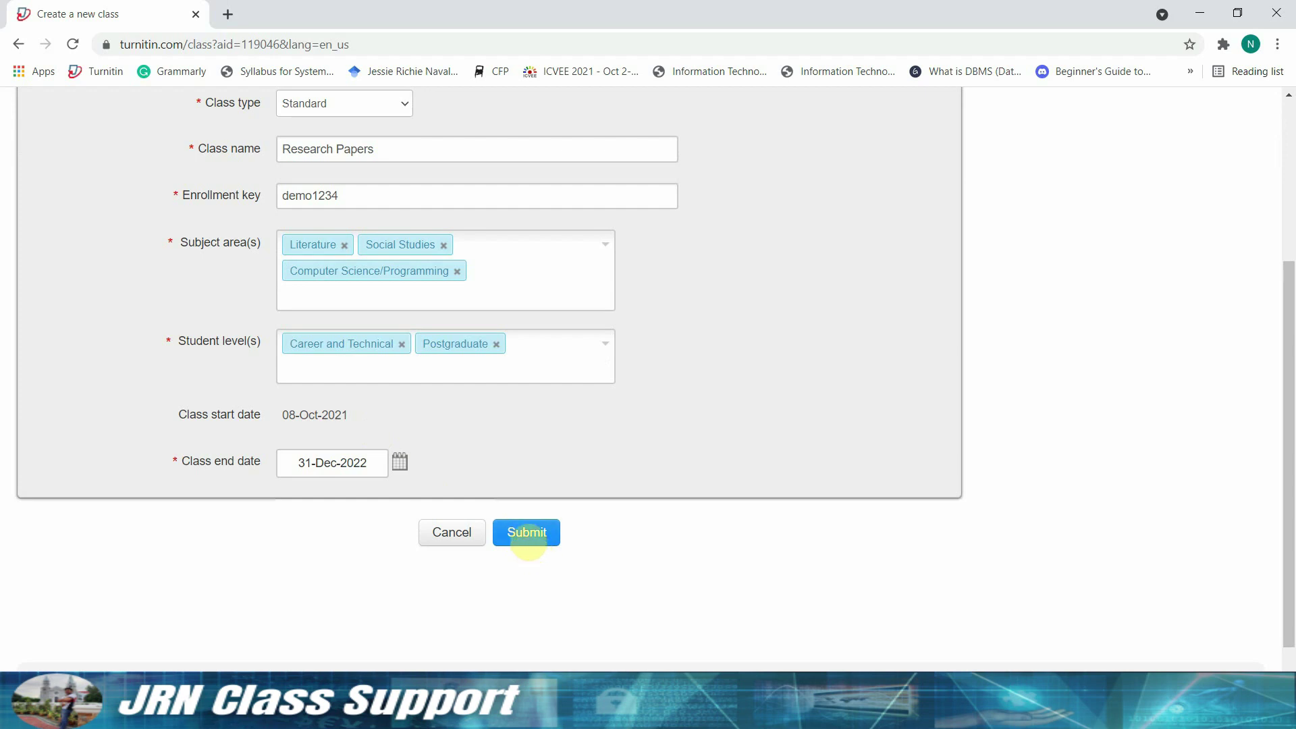
left_click(400, 462)
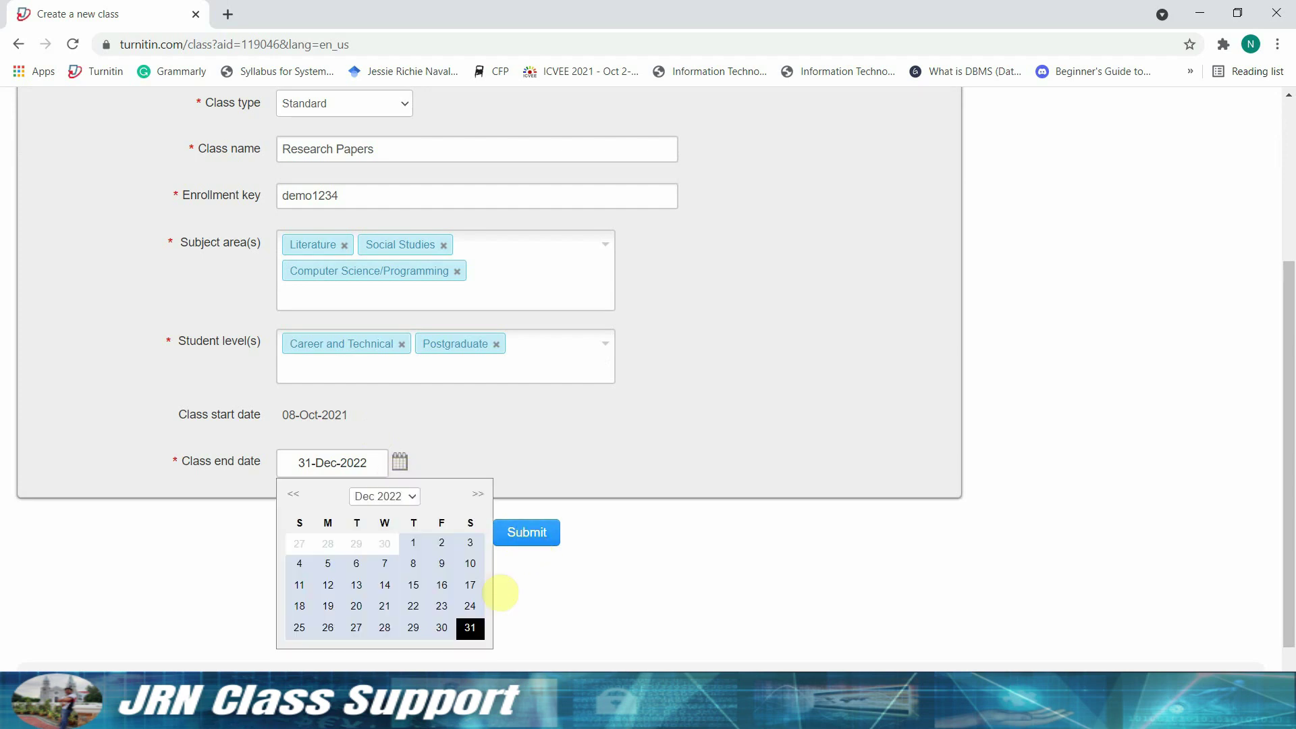
scroll(368, 615, "up", 5)
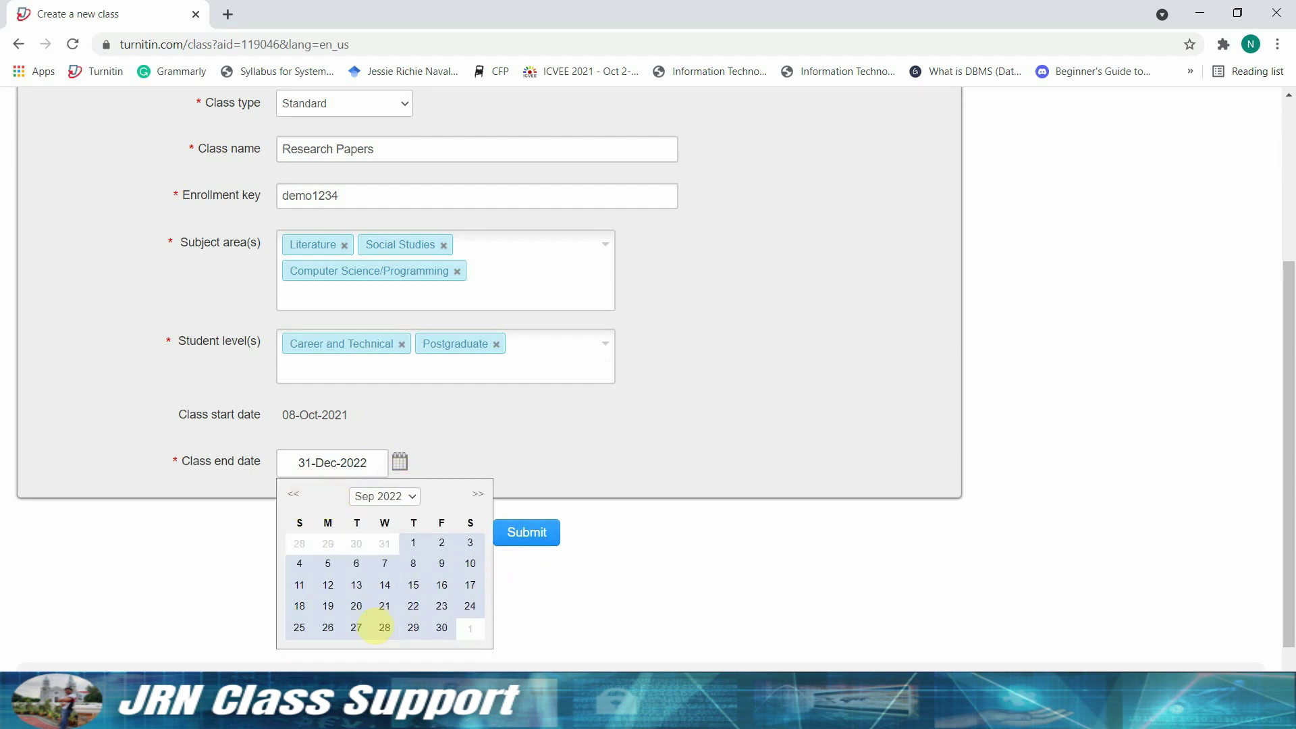
scroll(368, 616, "up", 2)
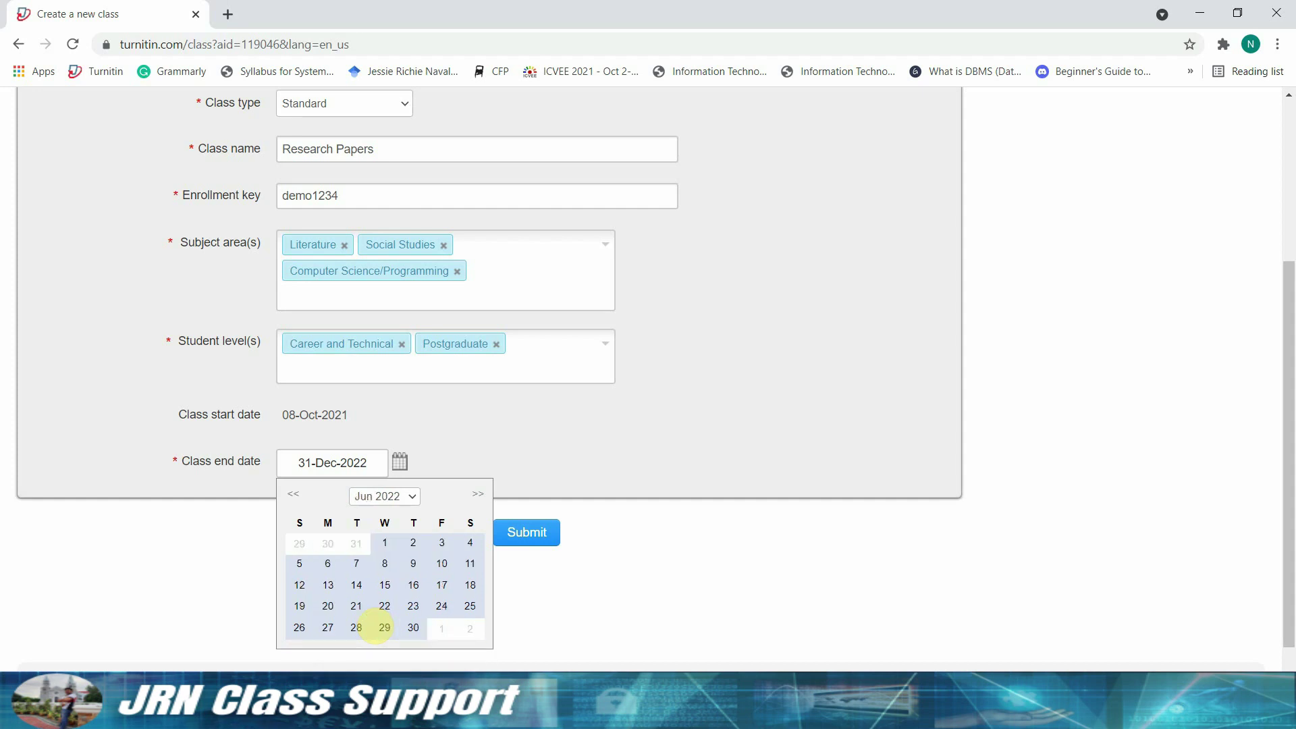
scroll(377, 625, "up", 1)
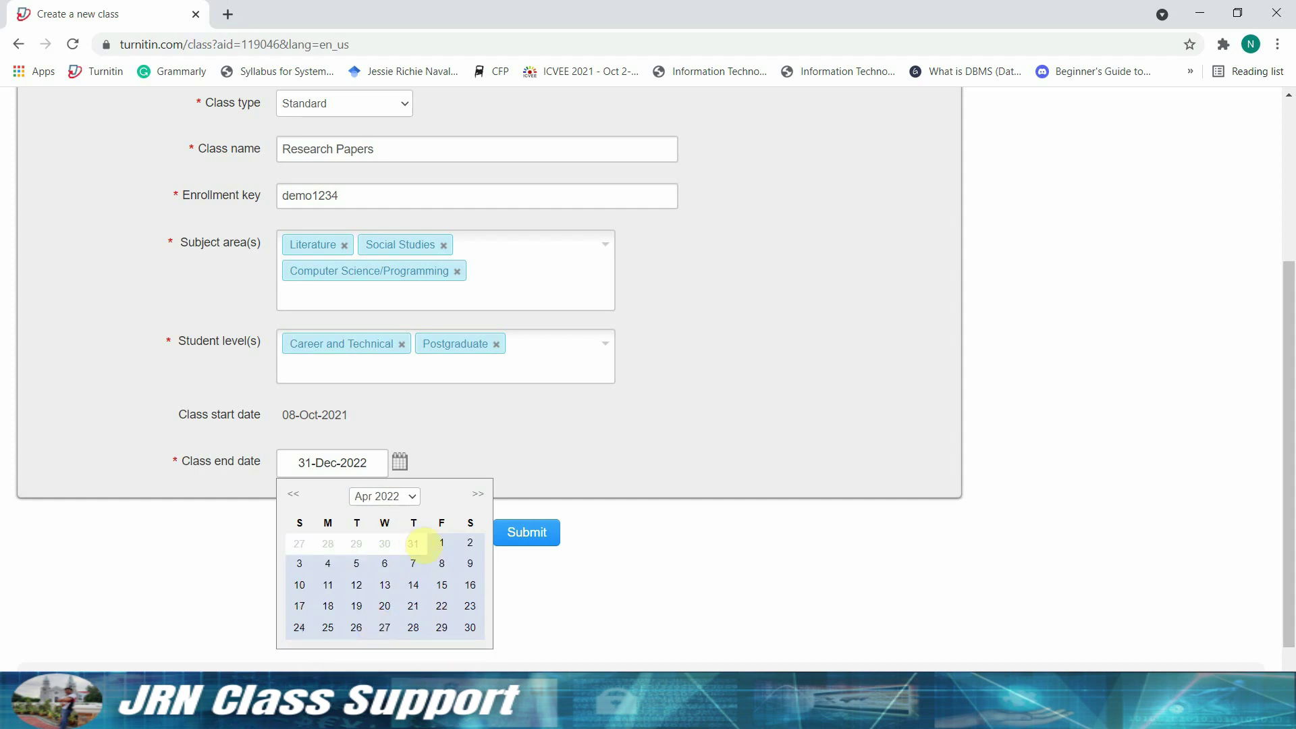
left_click(328, 585)
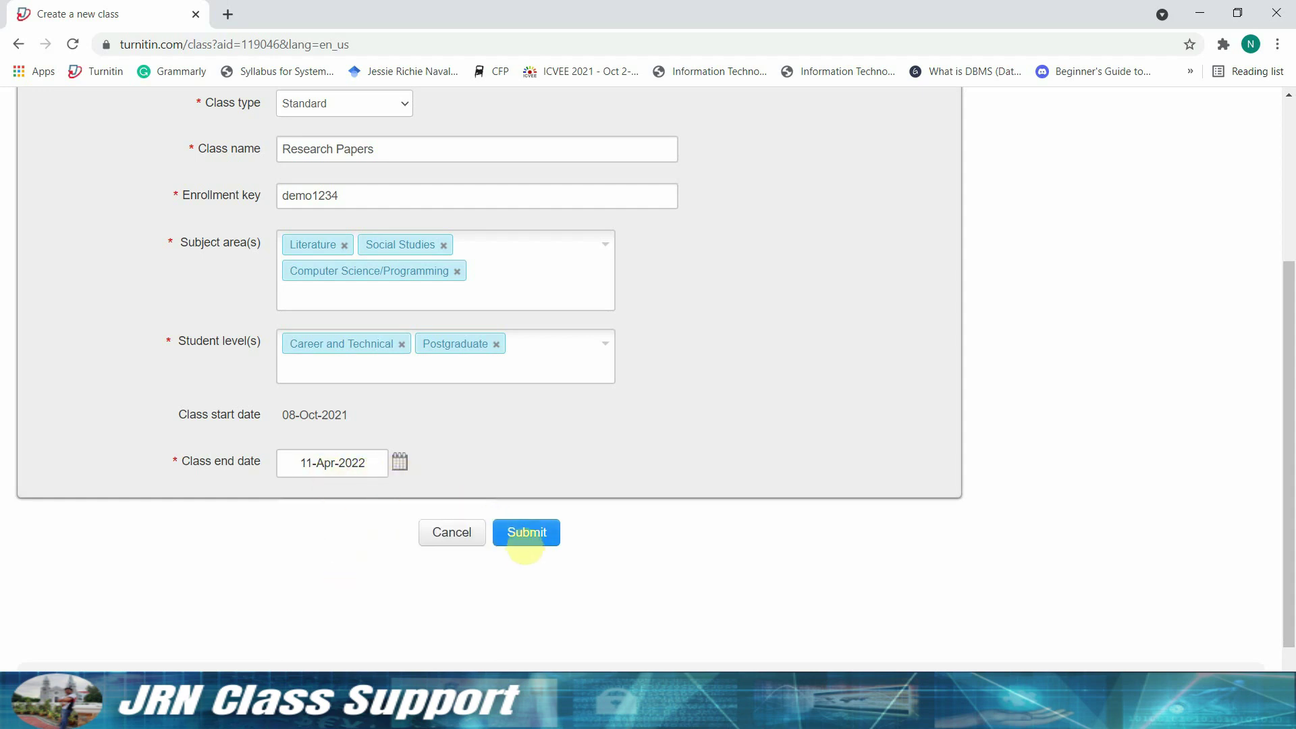
- Submit the Research Papers class and dismiss the Class created confirmation
left_click(525, 537)
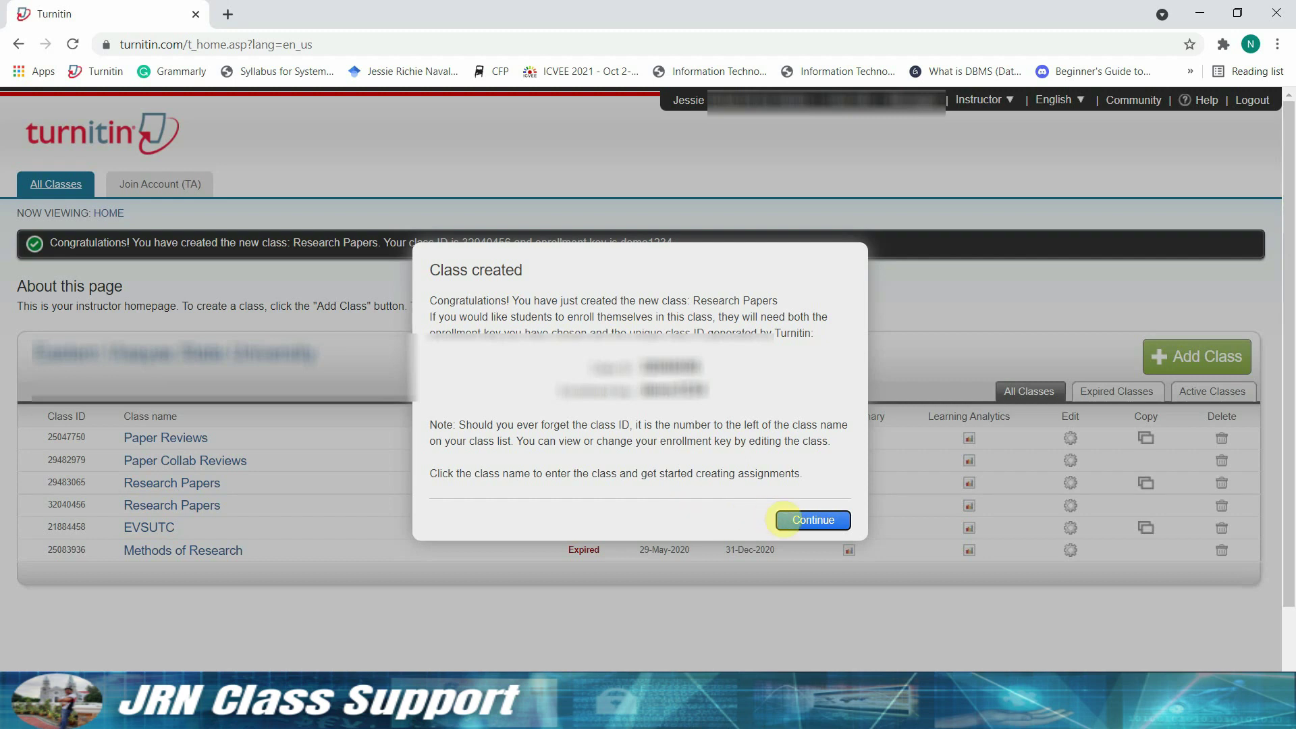
left_click(813, 520)
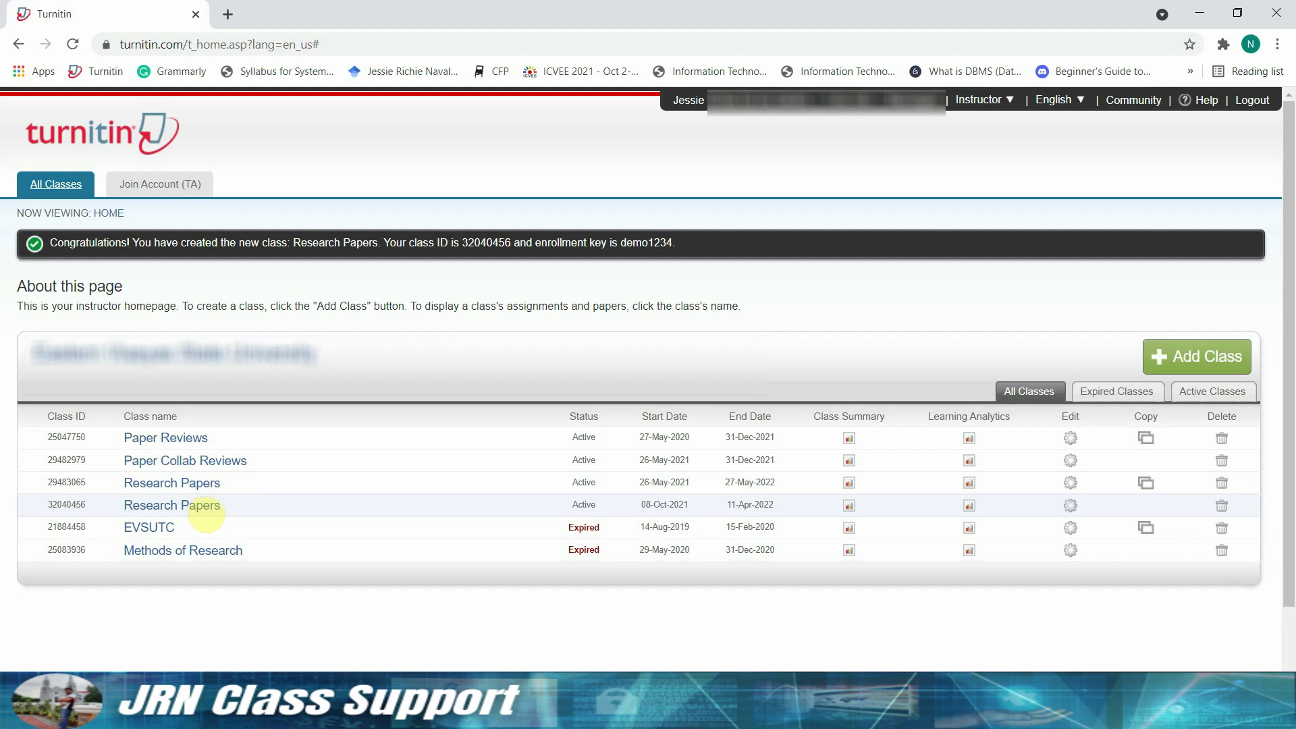
- Open the Research Papers class and start a new assignment
left_click(202, 507)
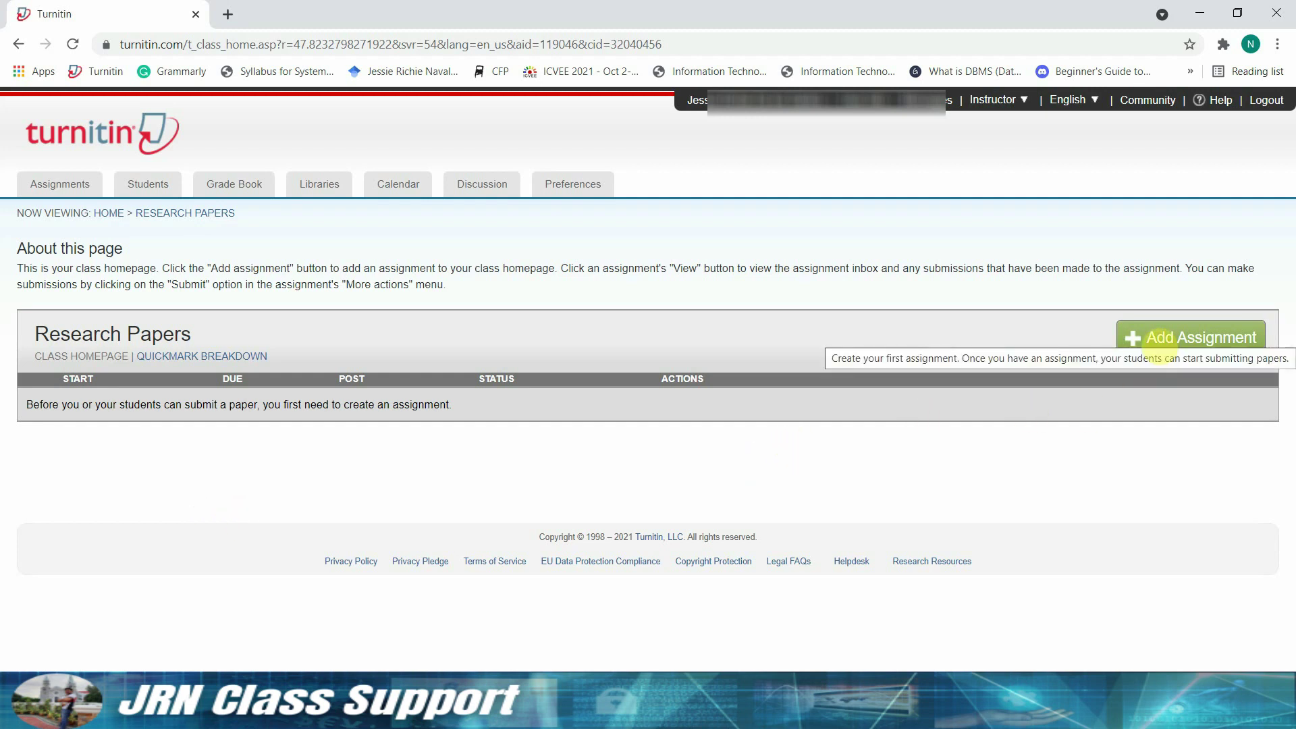
left_click(1160, 345)
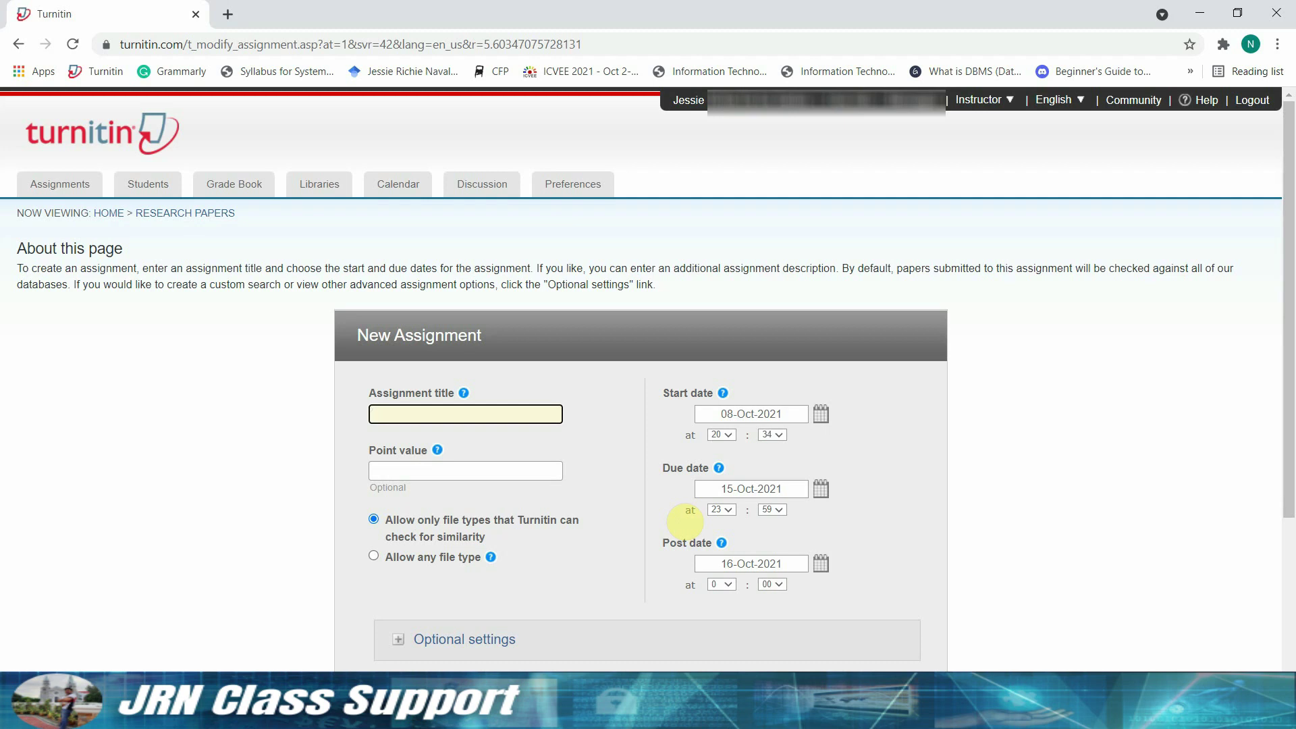
- Title the new assignment 'review papers'
type("review papers")
- Set the assignment due date to 11-Apr-2022 in the calendar picker
mouse_move(472, 400)
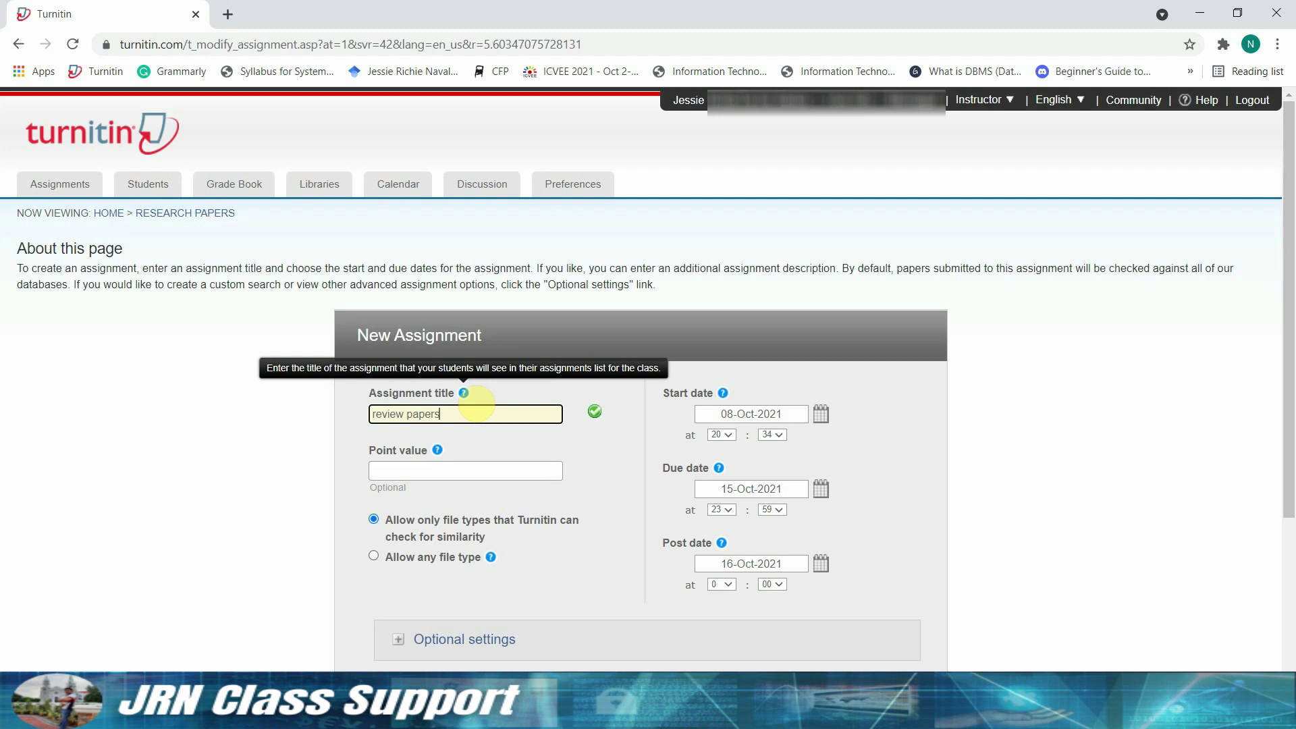
scroll(762, 550, "down", 1)
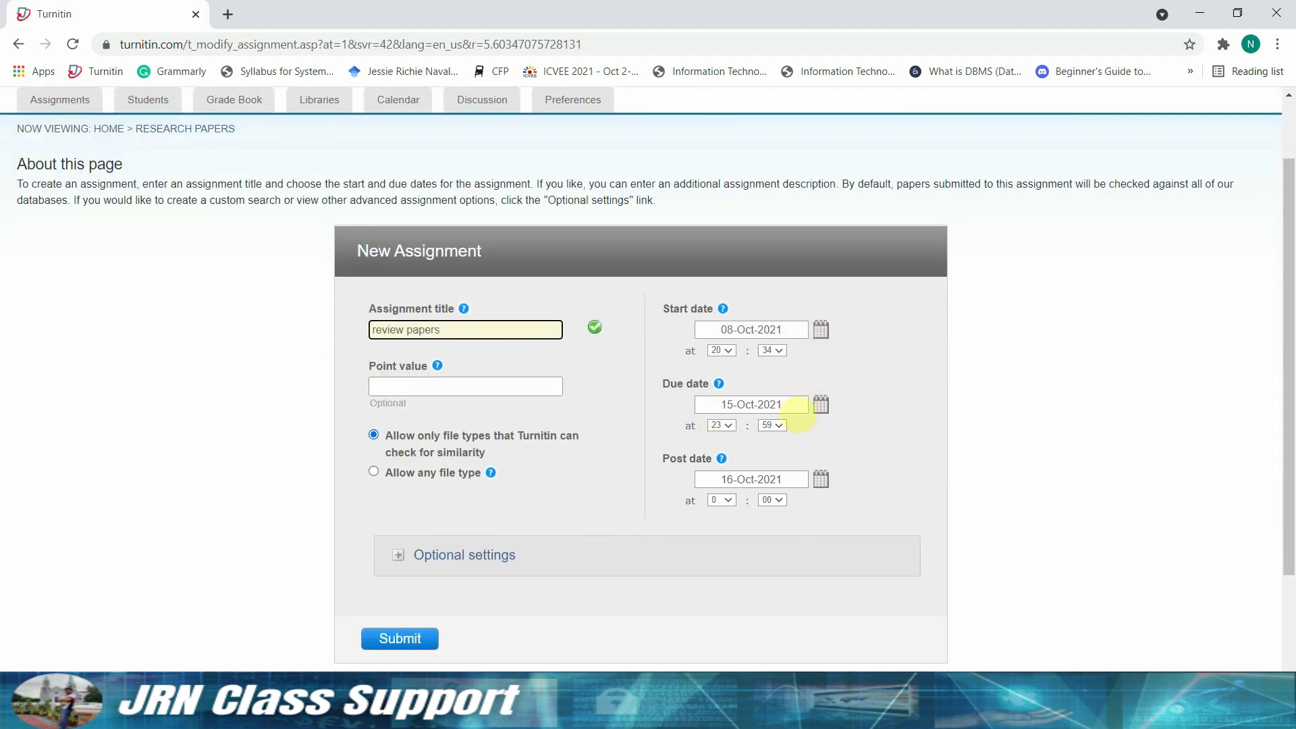
left_click(793, 405)
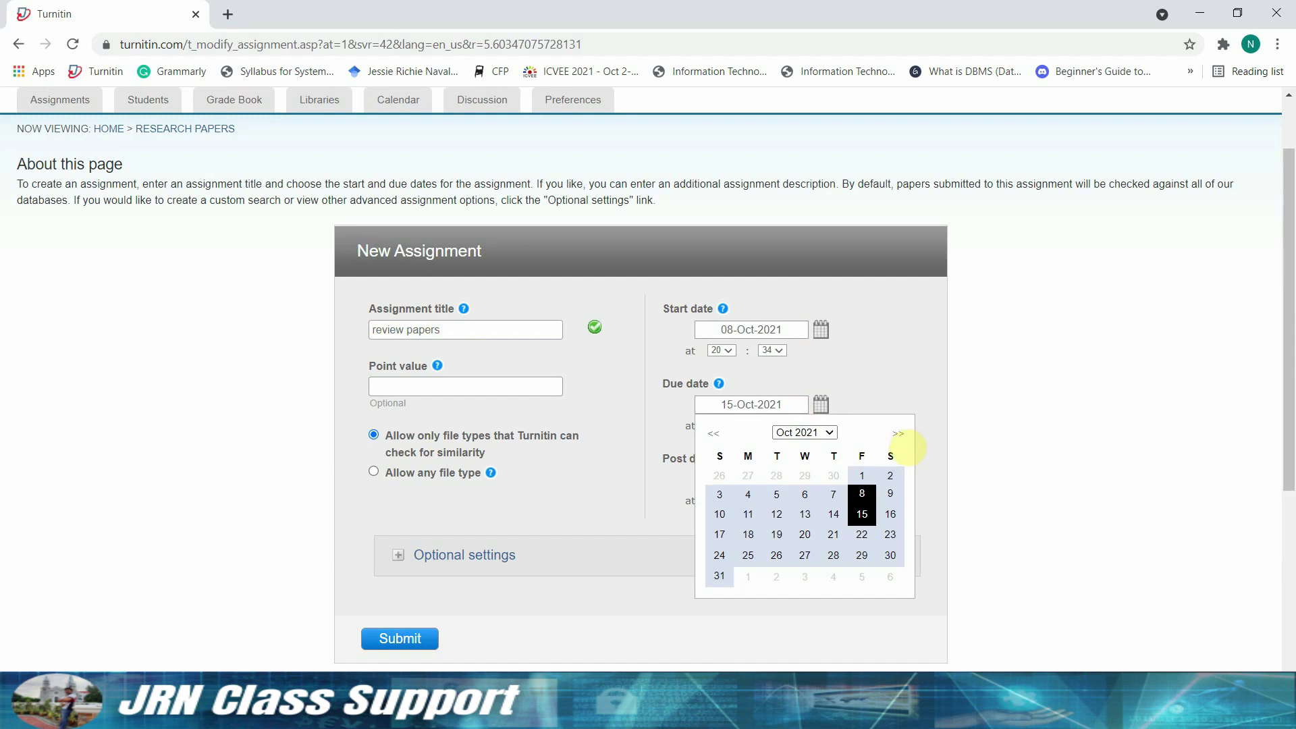
left_click(899, 433)
left_click(898, 433)
left_click(899, 433)
left_click(899, 433)
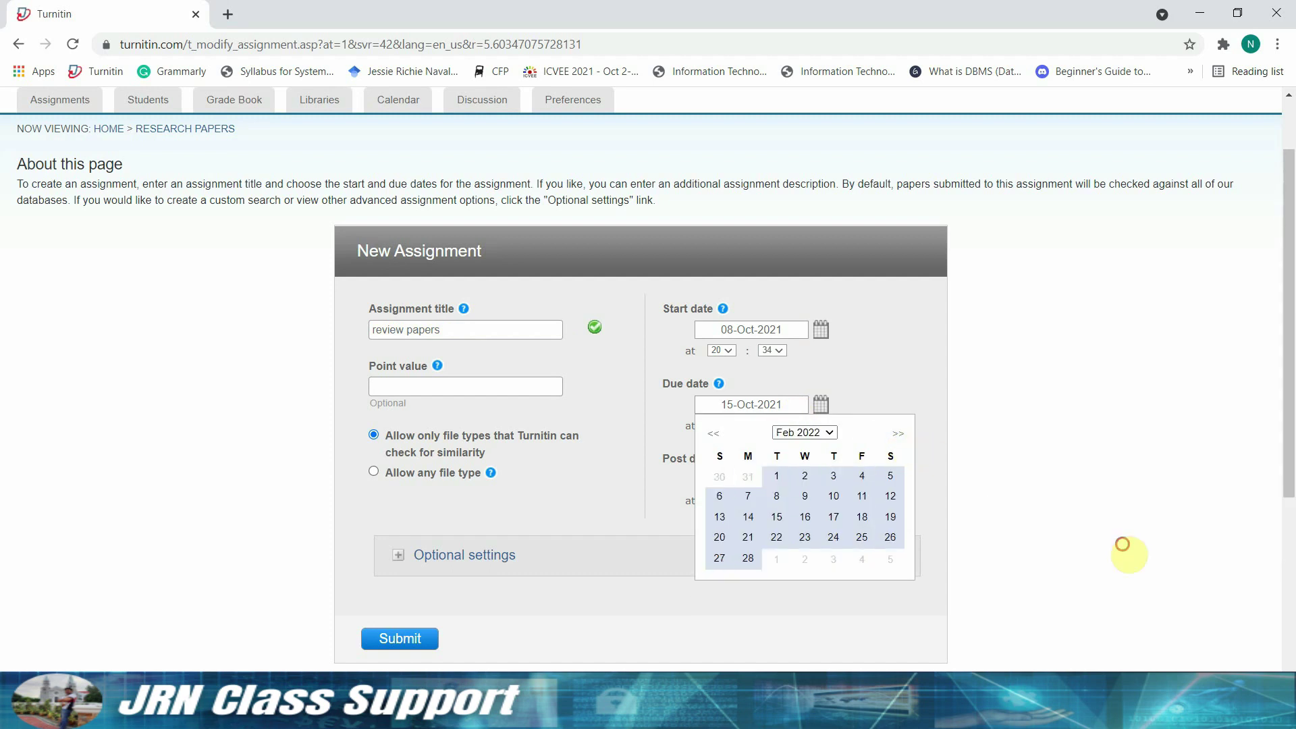
left_click(899, 433)
left_click(899, 433)
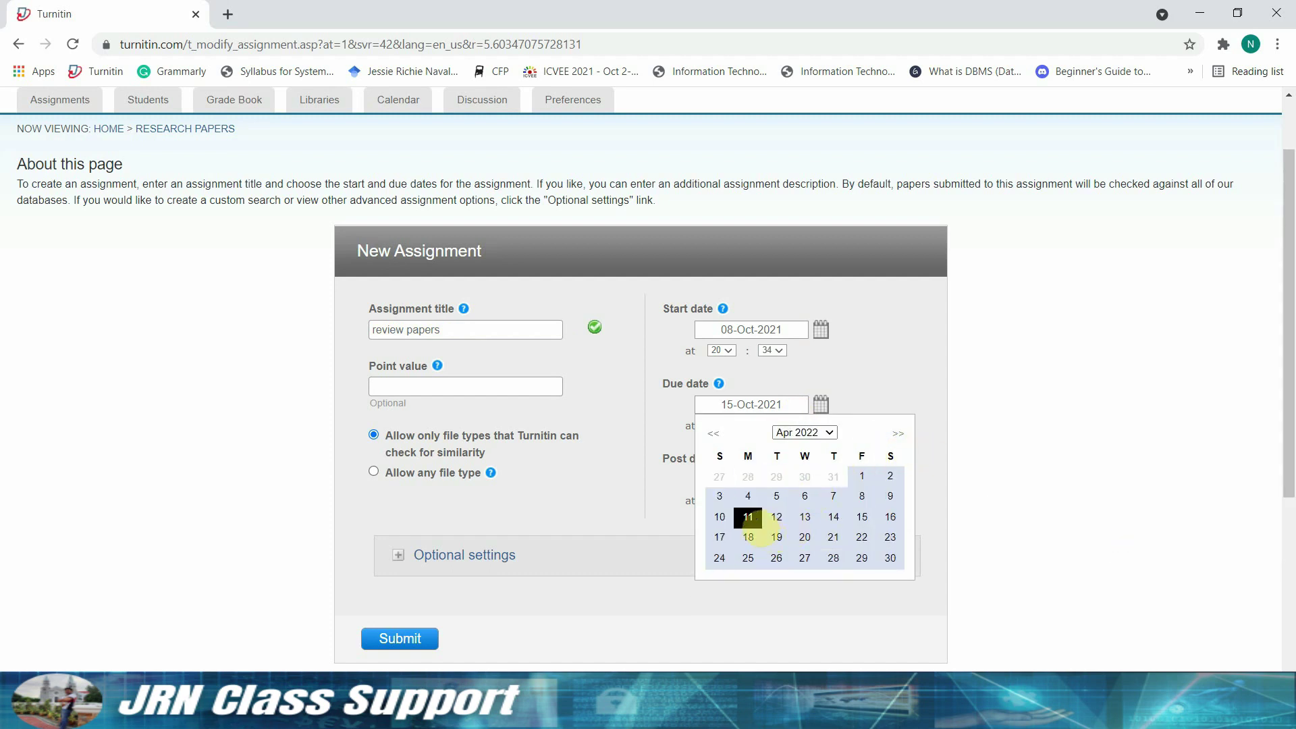
left_click(748, 517)
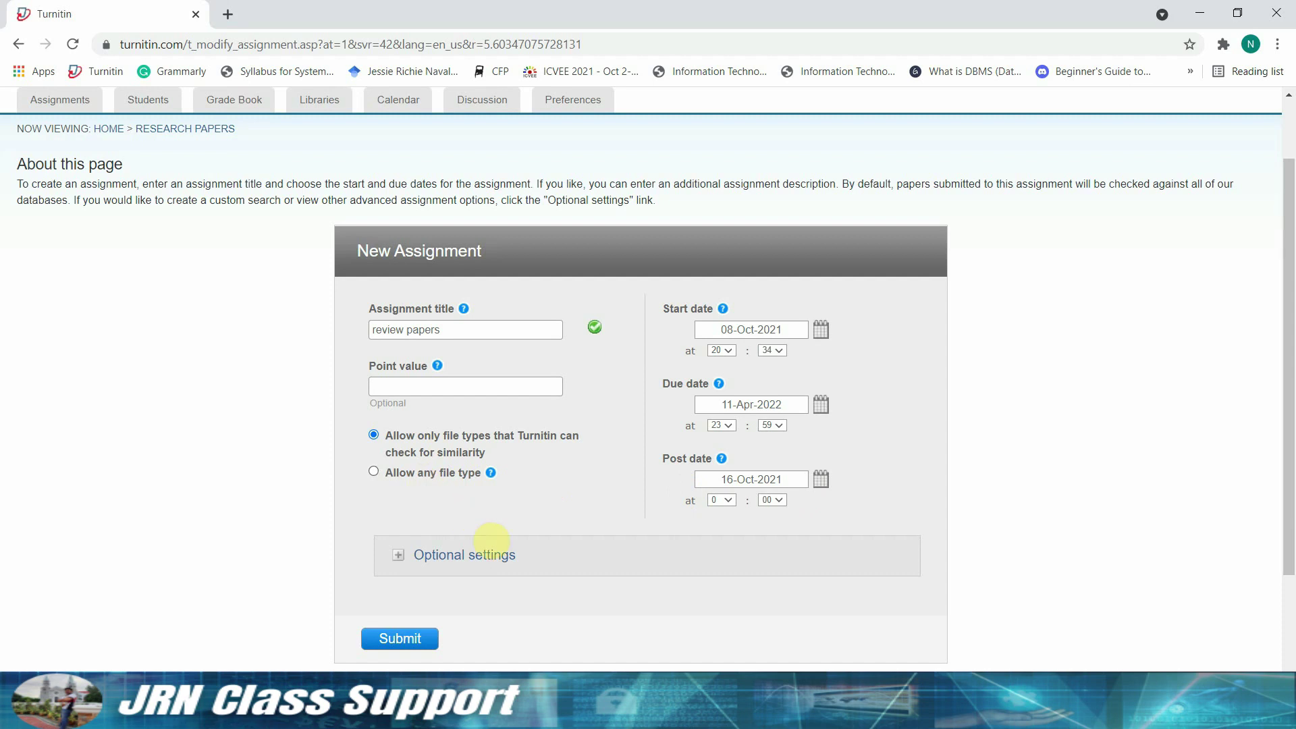
scroll(473, 513, "down", 1)
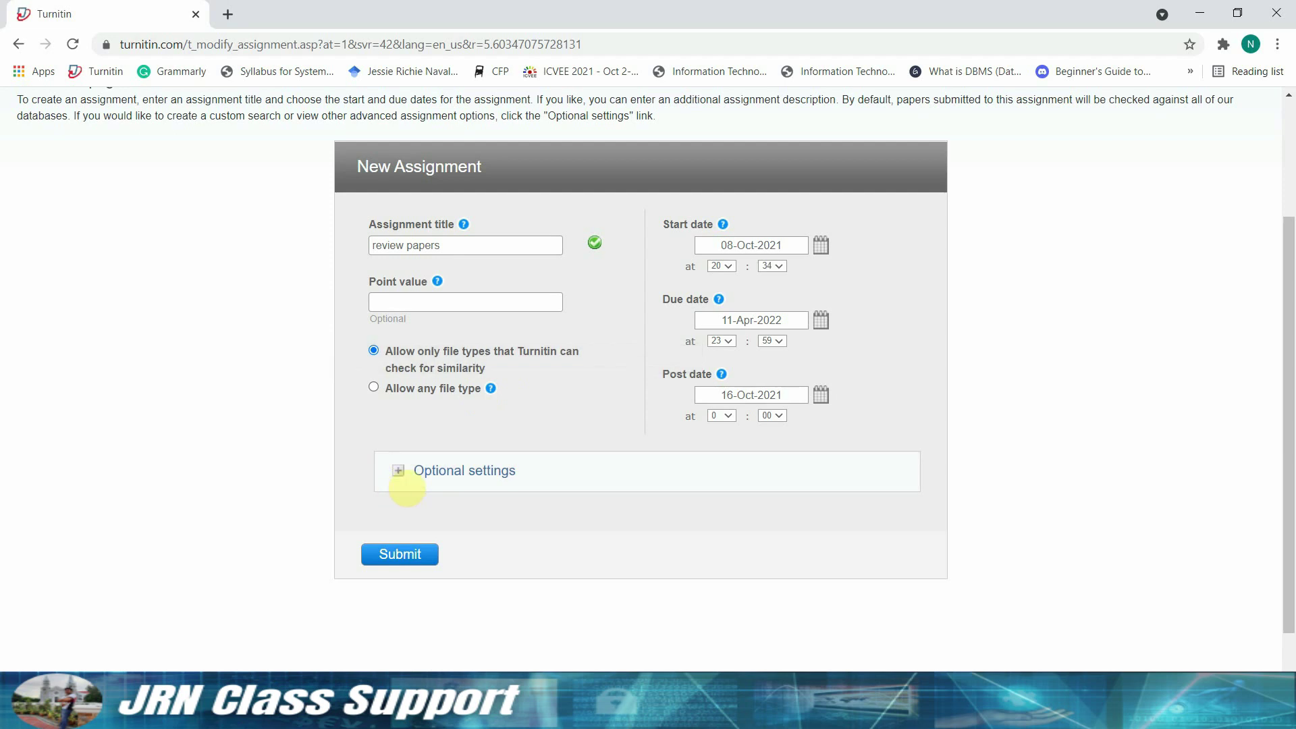
- Expand Optional settings and read the similarity report help notes
left_click(409, 481)
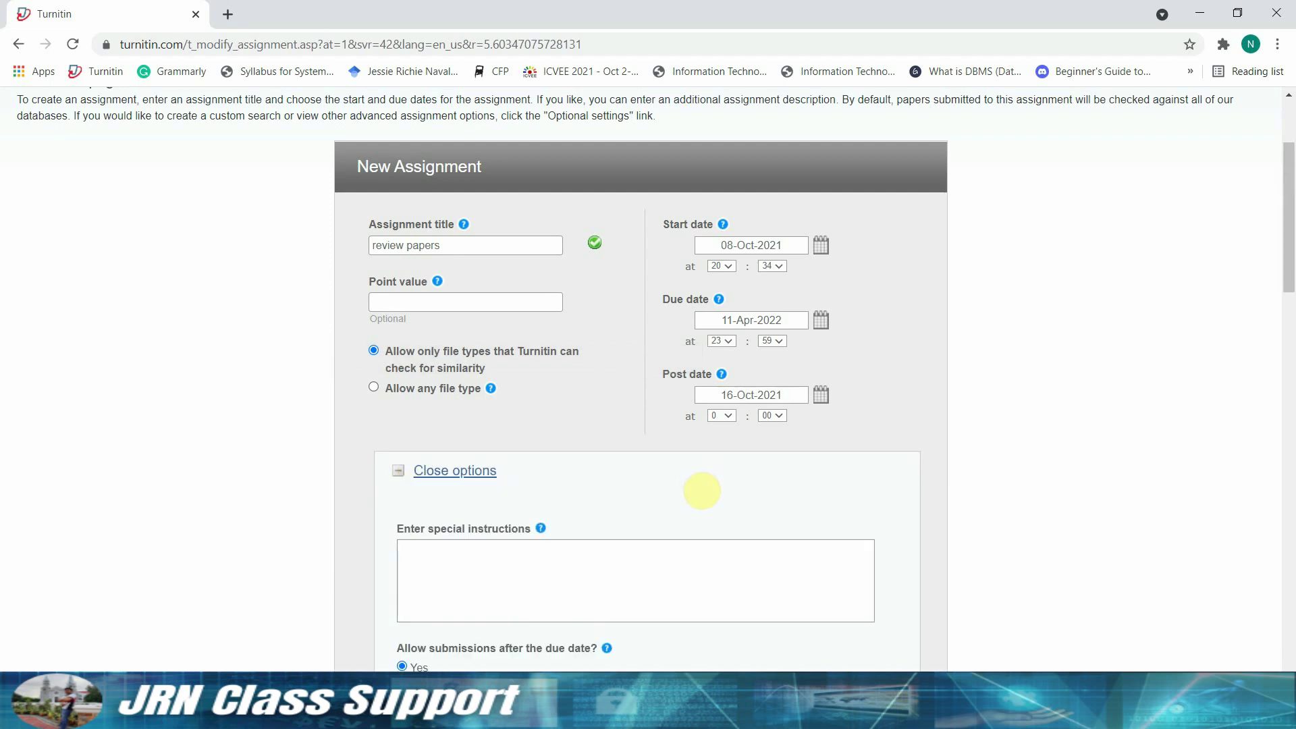
scroll(874, 602, "down", 1)
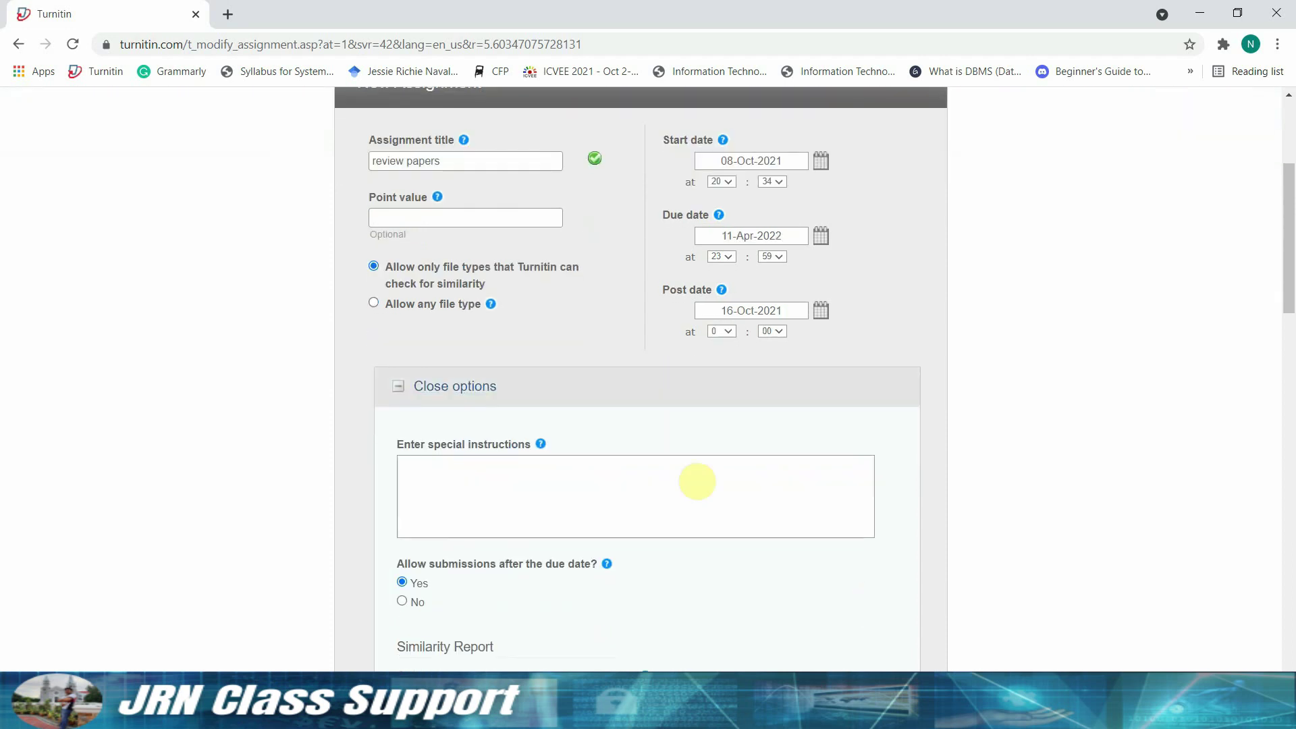
scroll(883, 614, "down", 1)
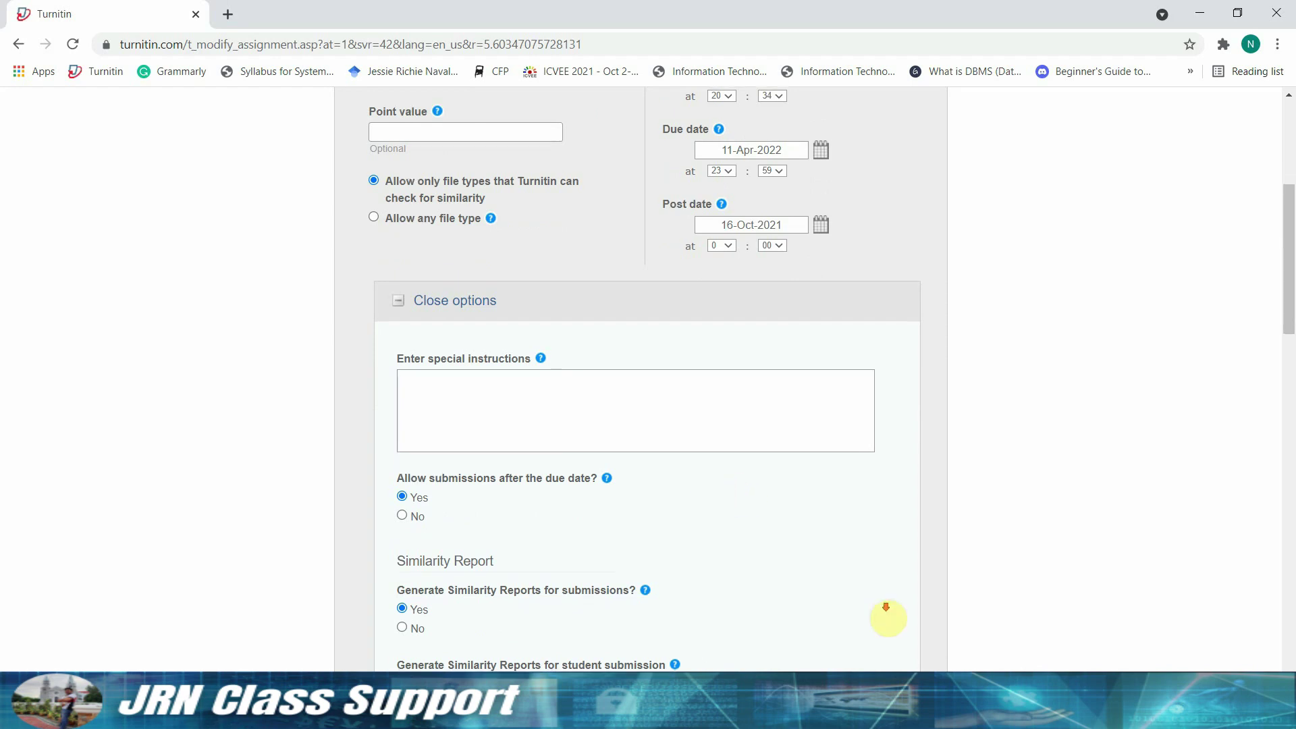
scroll(889, 611, "down", 1)
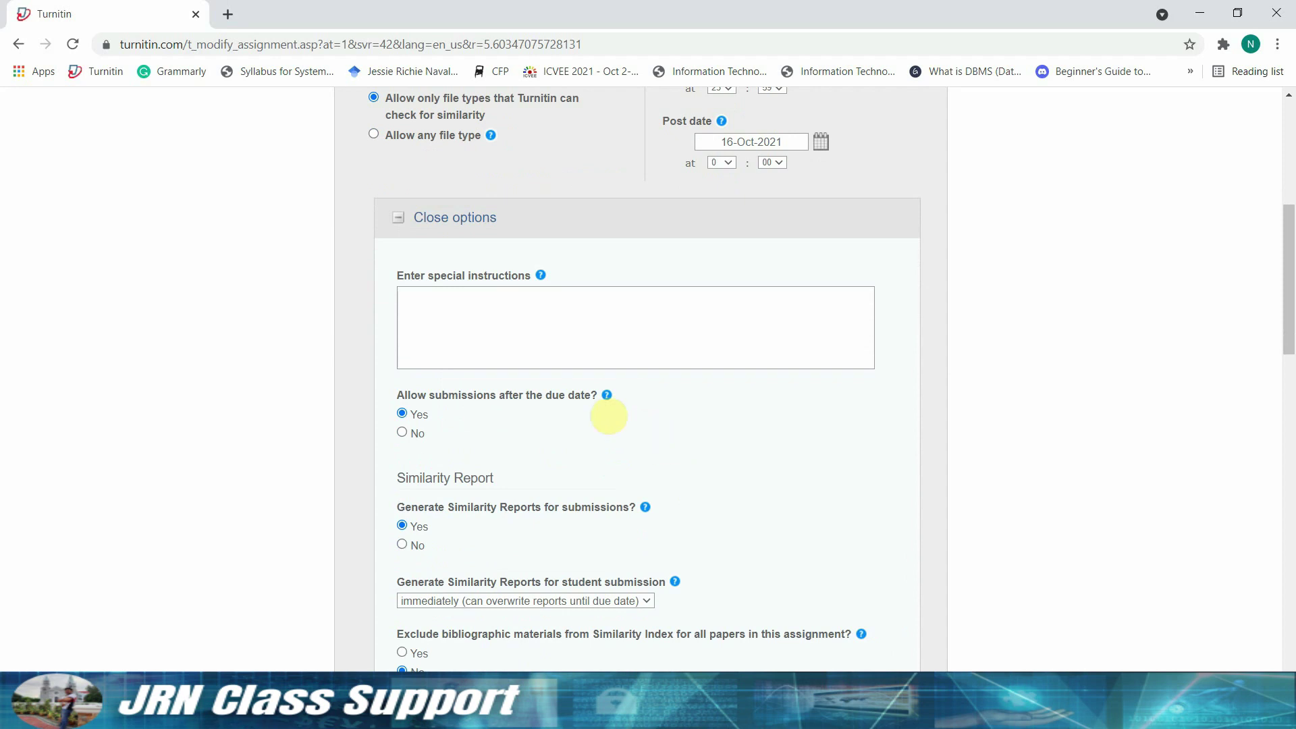
mouse_move(607, 396)
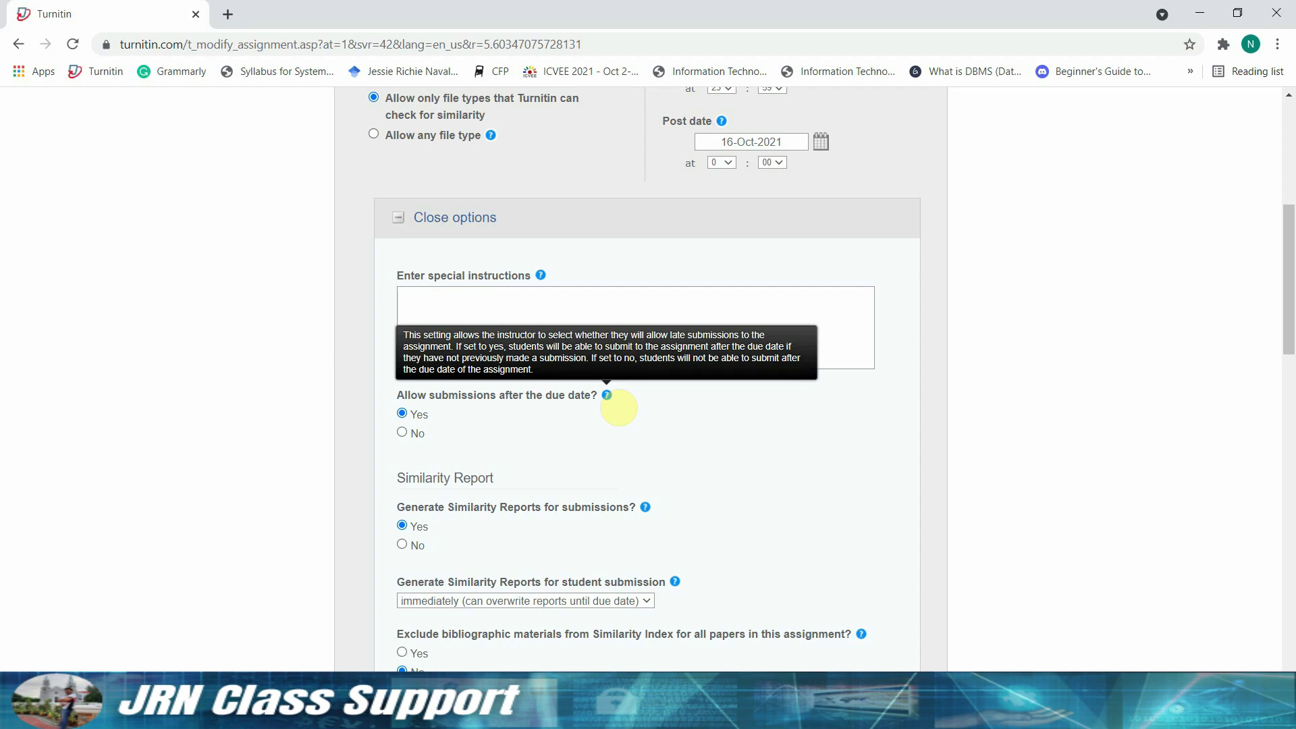
scroll(776, 570, "down", 2)
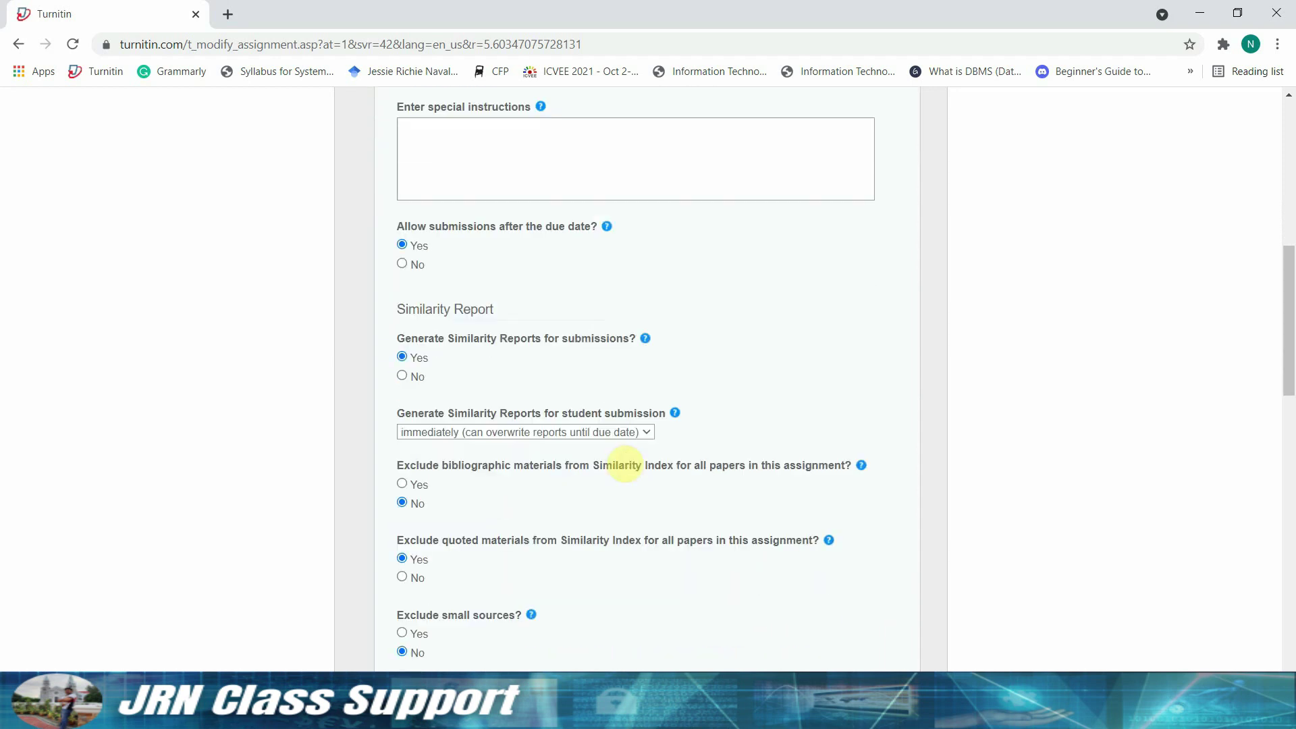
scroll(624, 463, "down", 1)
mouse_move(647, 257)
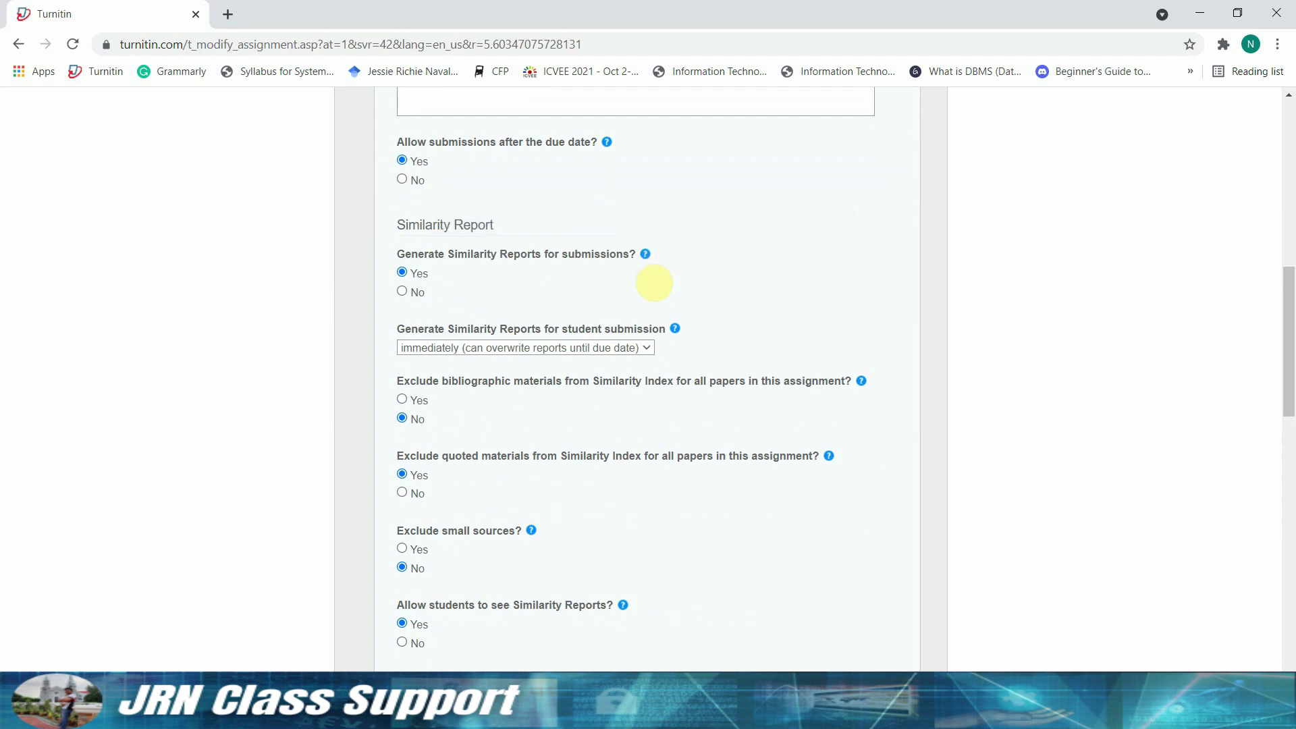
scroll(654, 280, "down", 2)
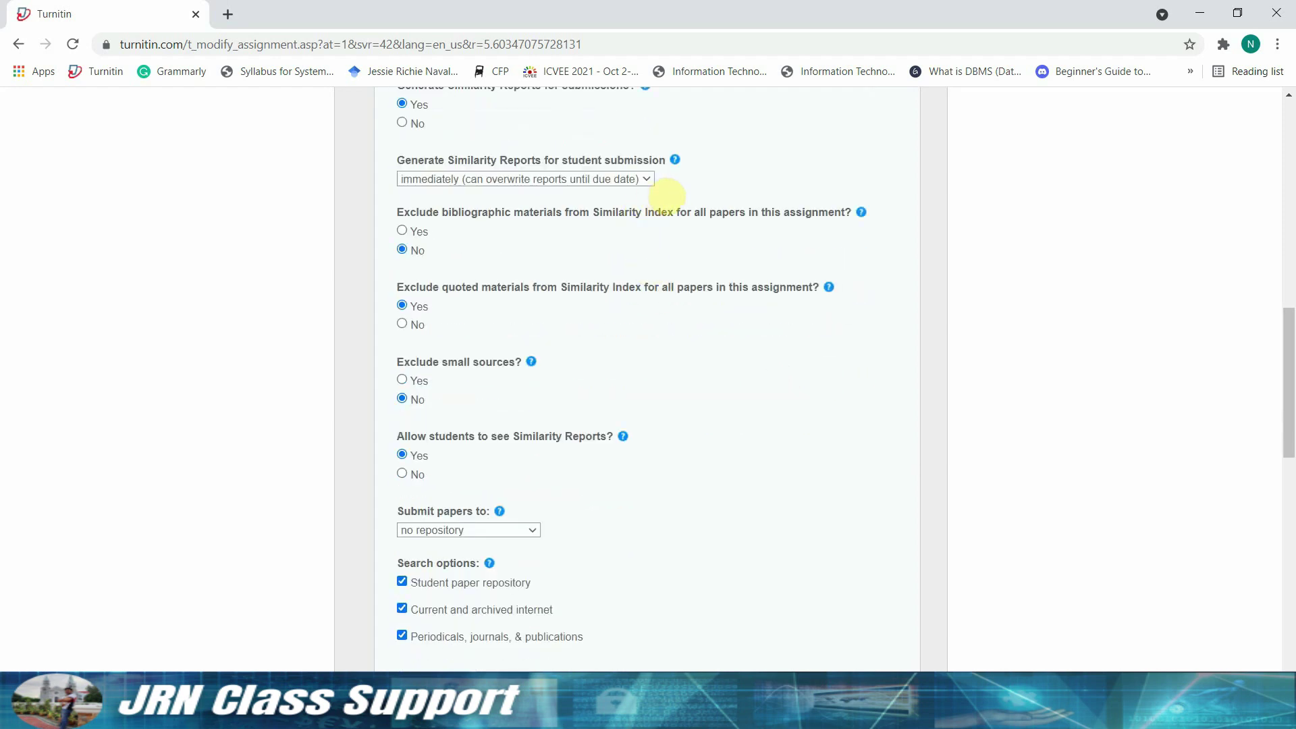
- Check the report-generation choices, leaving it at immediate with overwrites
left_click(647, 180)
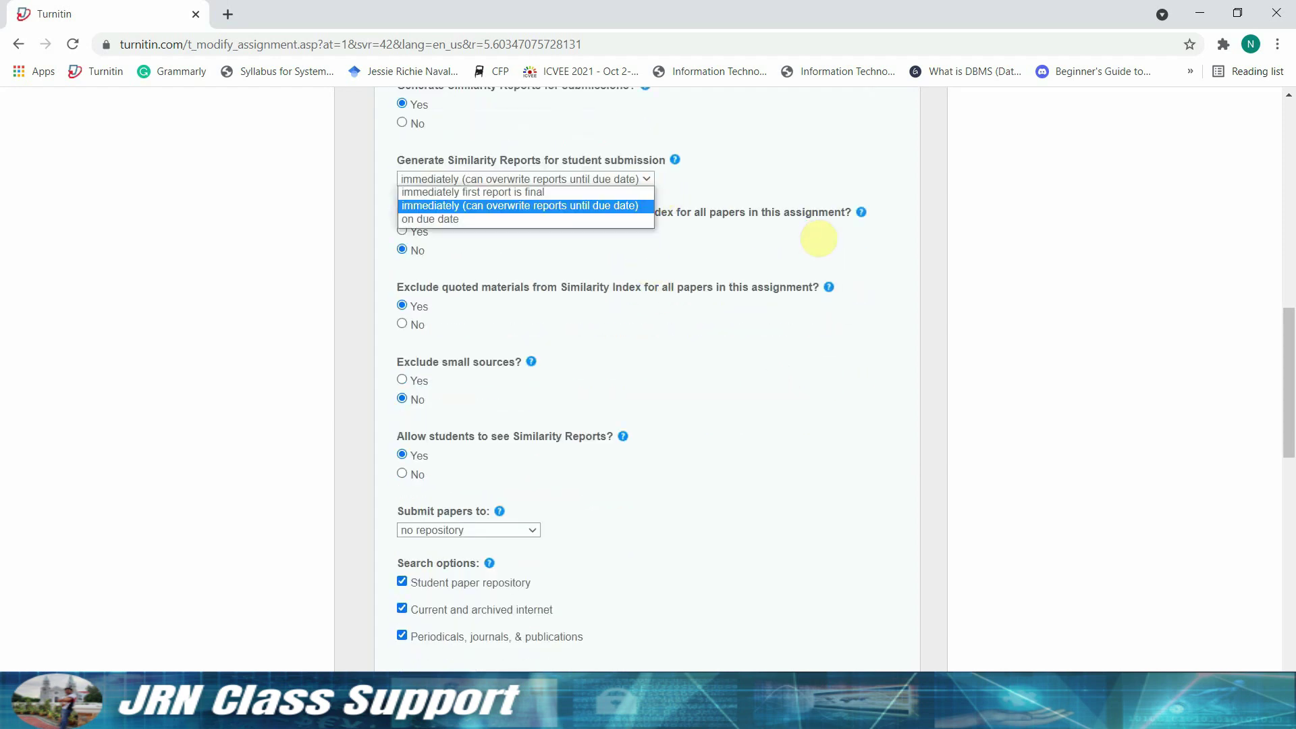
left_click(818, 239)
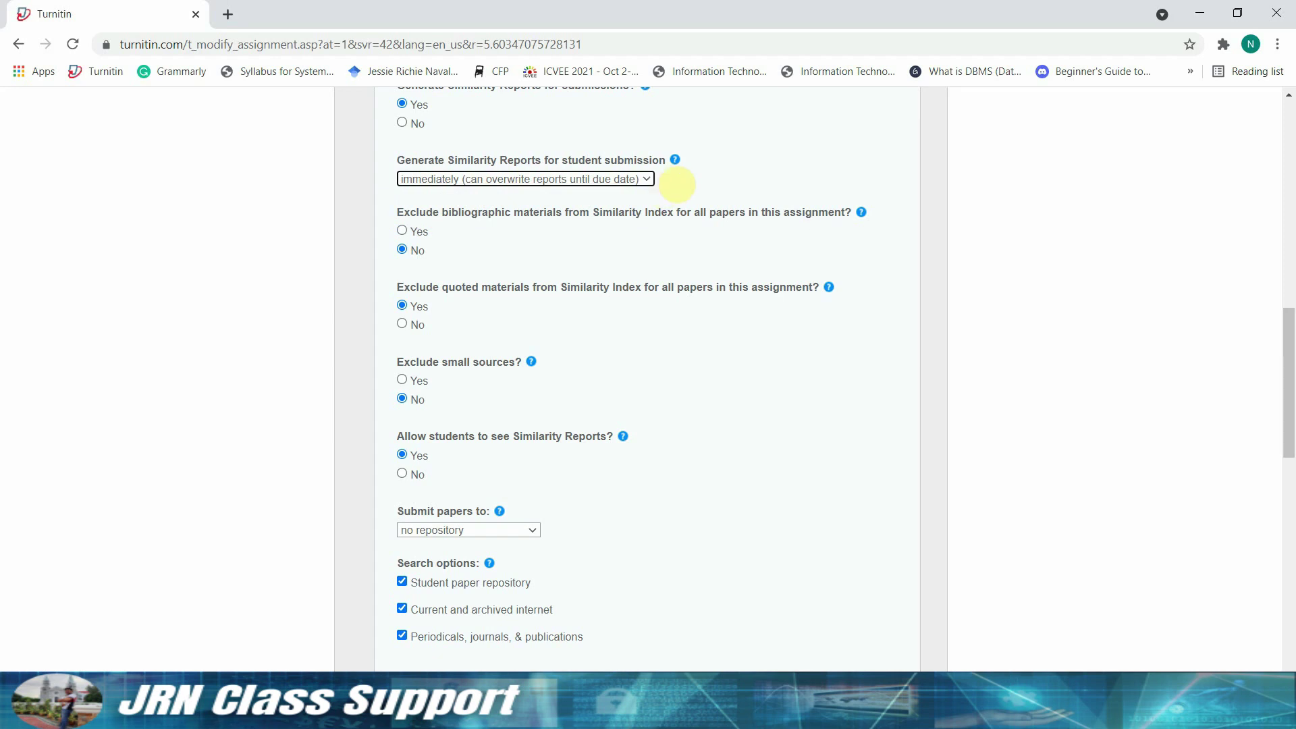
mouse_move(675, 161)
scroll(681, 165, "up", 1)
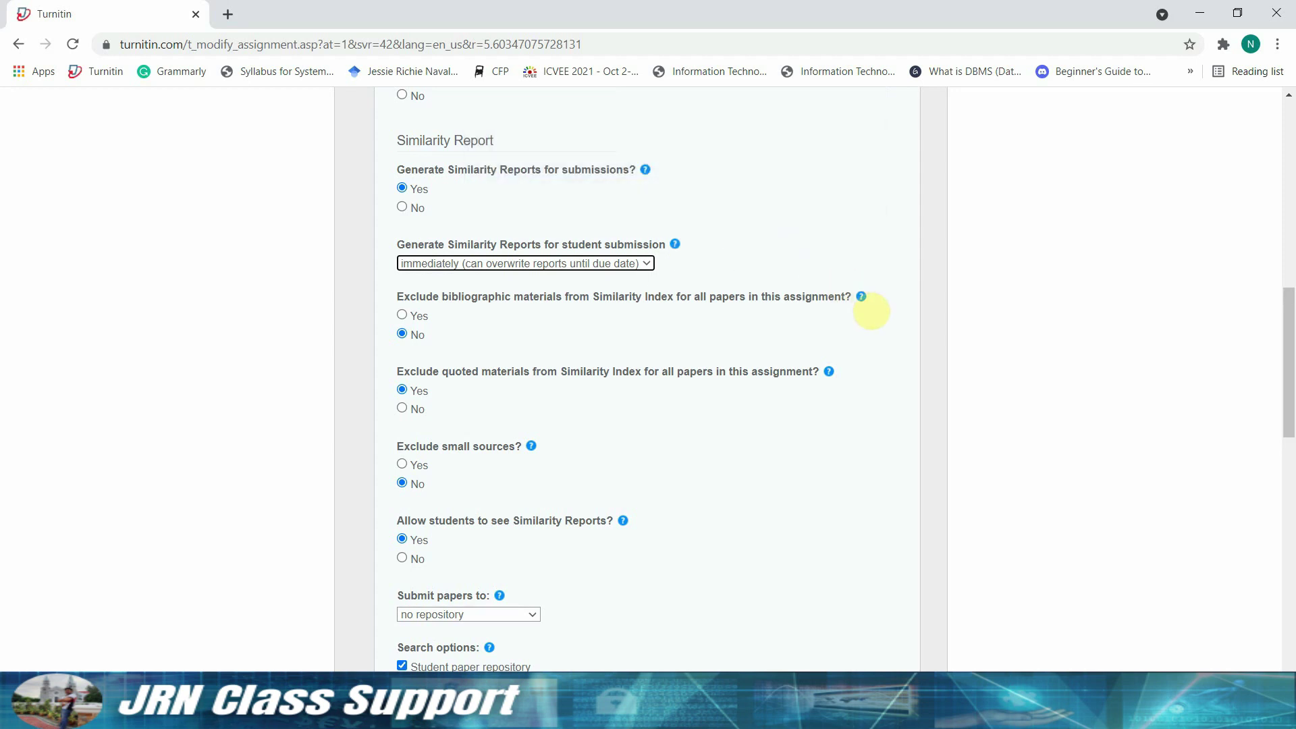
mouse_move(863, 298)
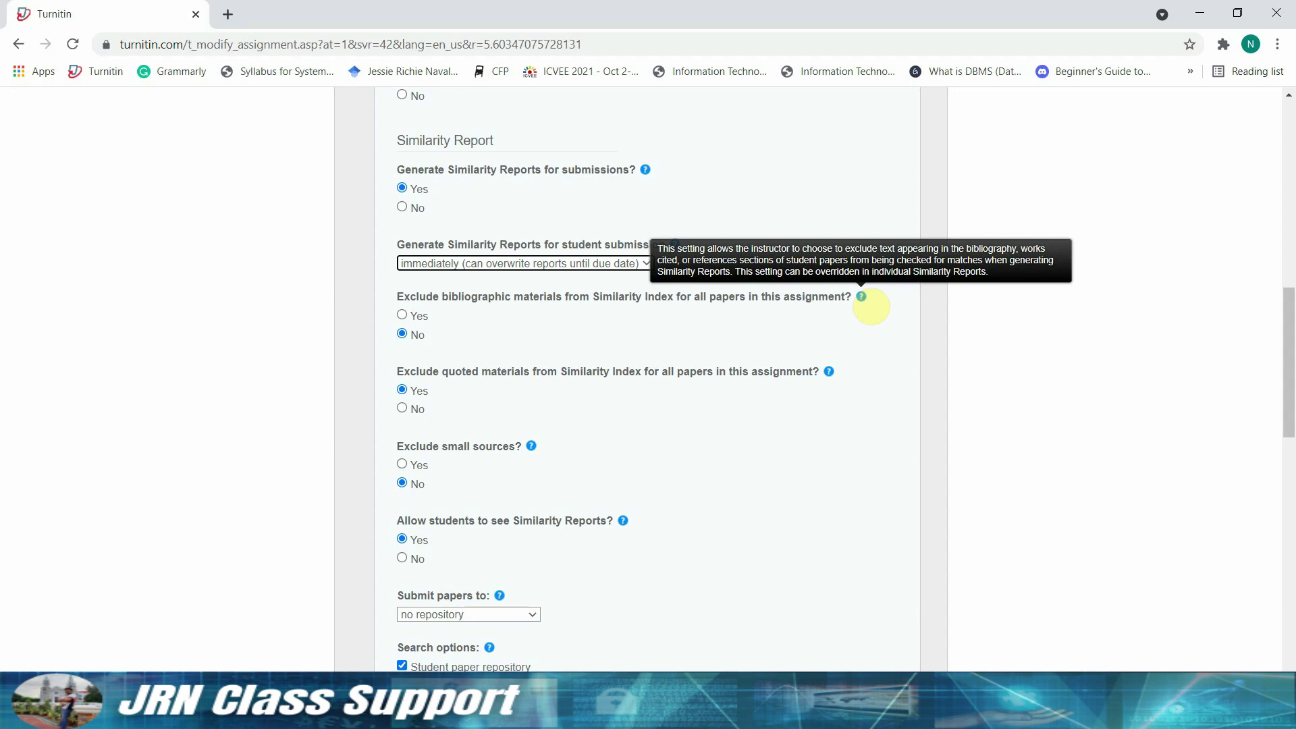
mouse_move(830, 371)
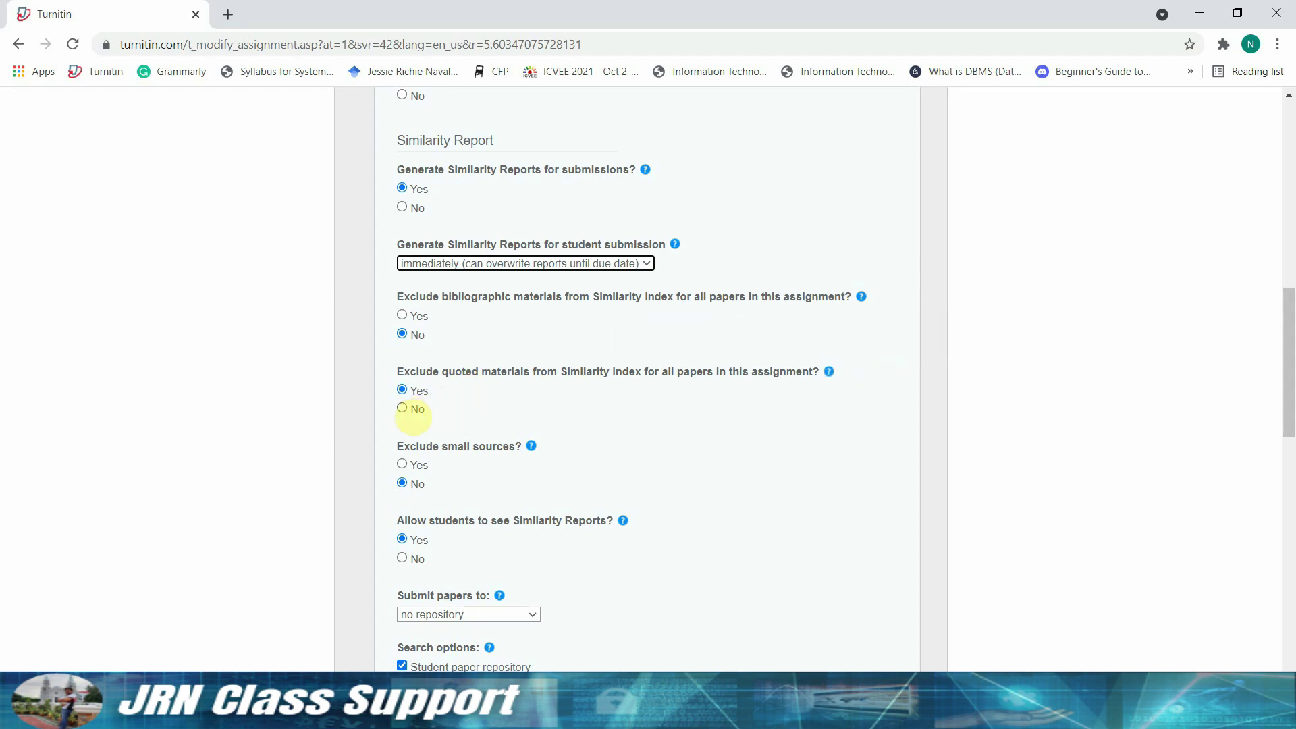
- Set 'Exclude quoted materials from Similarity Index' to No and review the remaining options
left_click(503, 508)
left_click(402, 408)
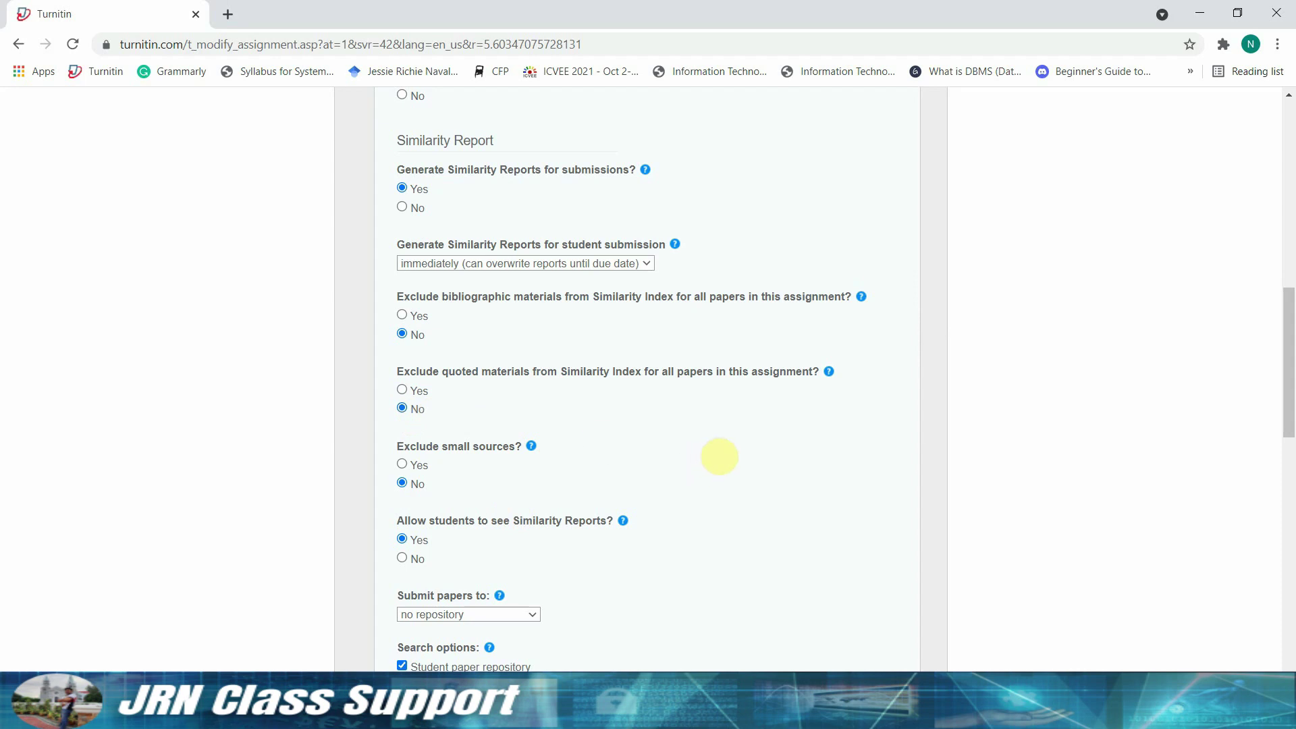
scroll(892, 558, "down", 1)
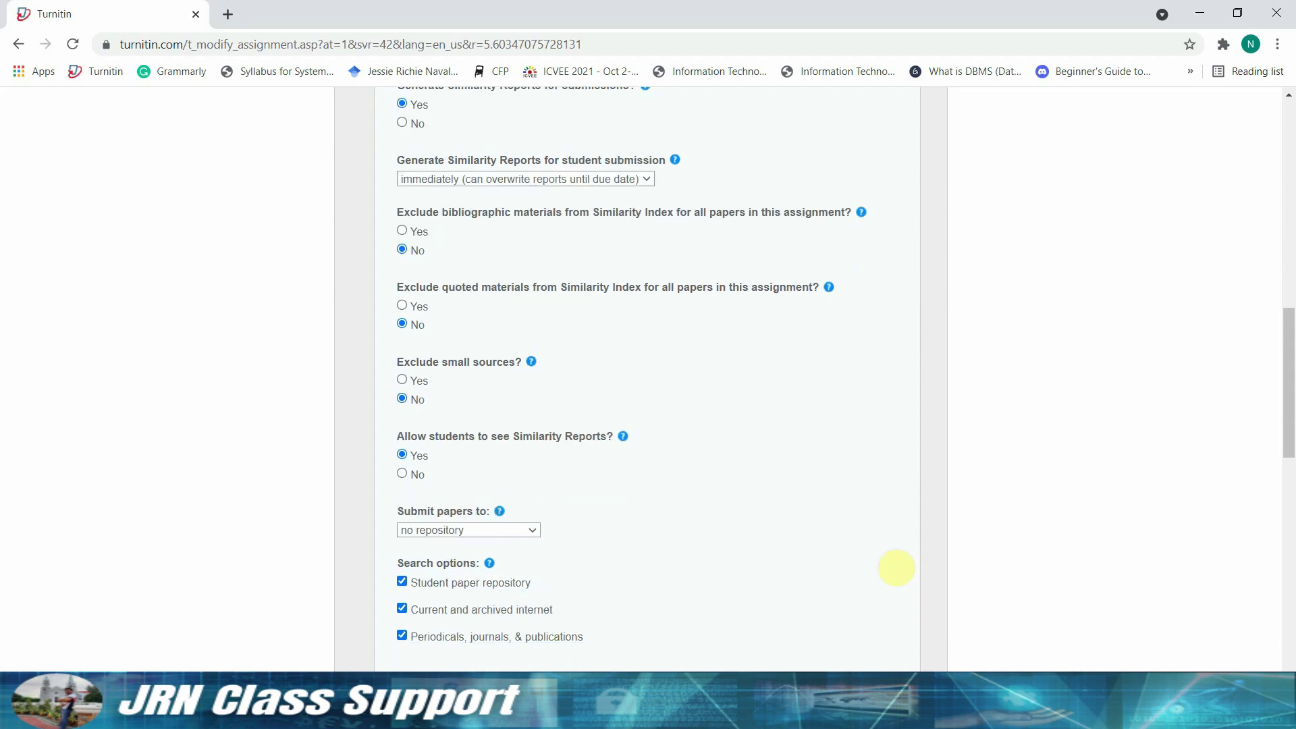
scroll(896, 567, "down", 1)
scroll(897, 567, "down", 2)
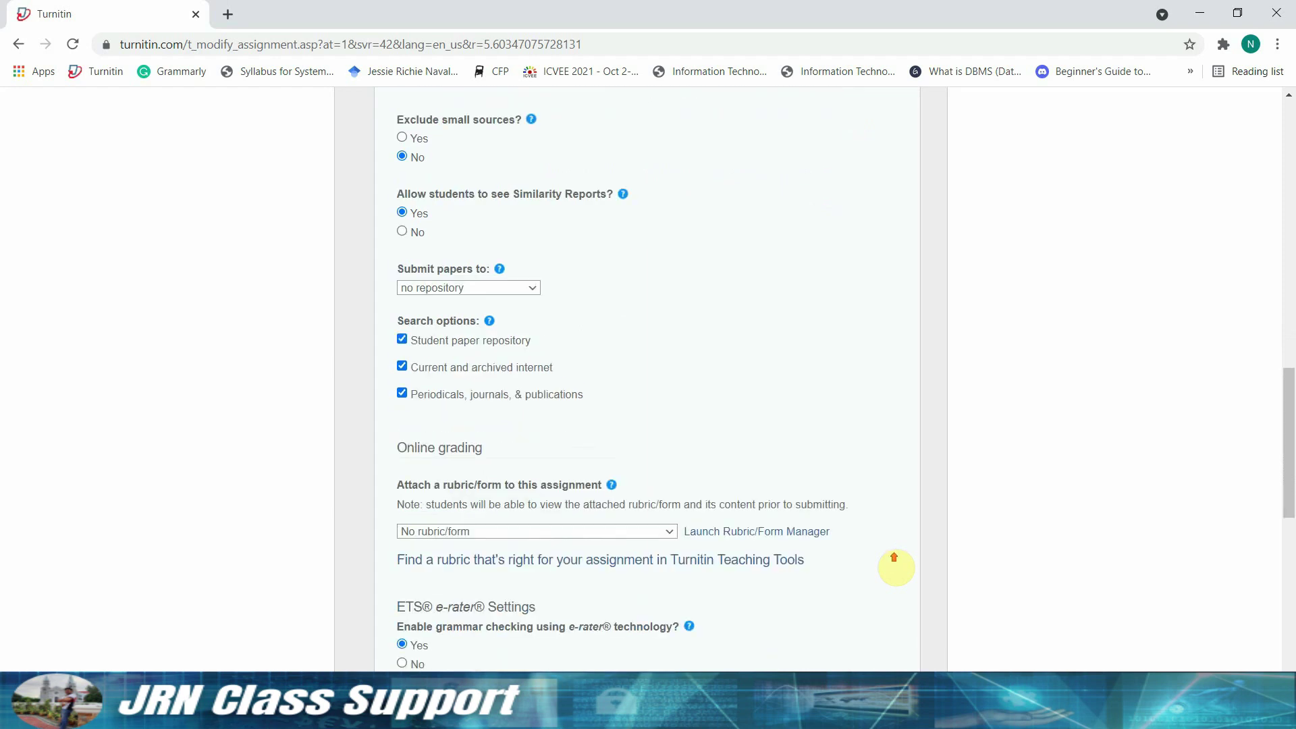
scroll(897, 565, "up", 2)
mouse_move(533, 283)
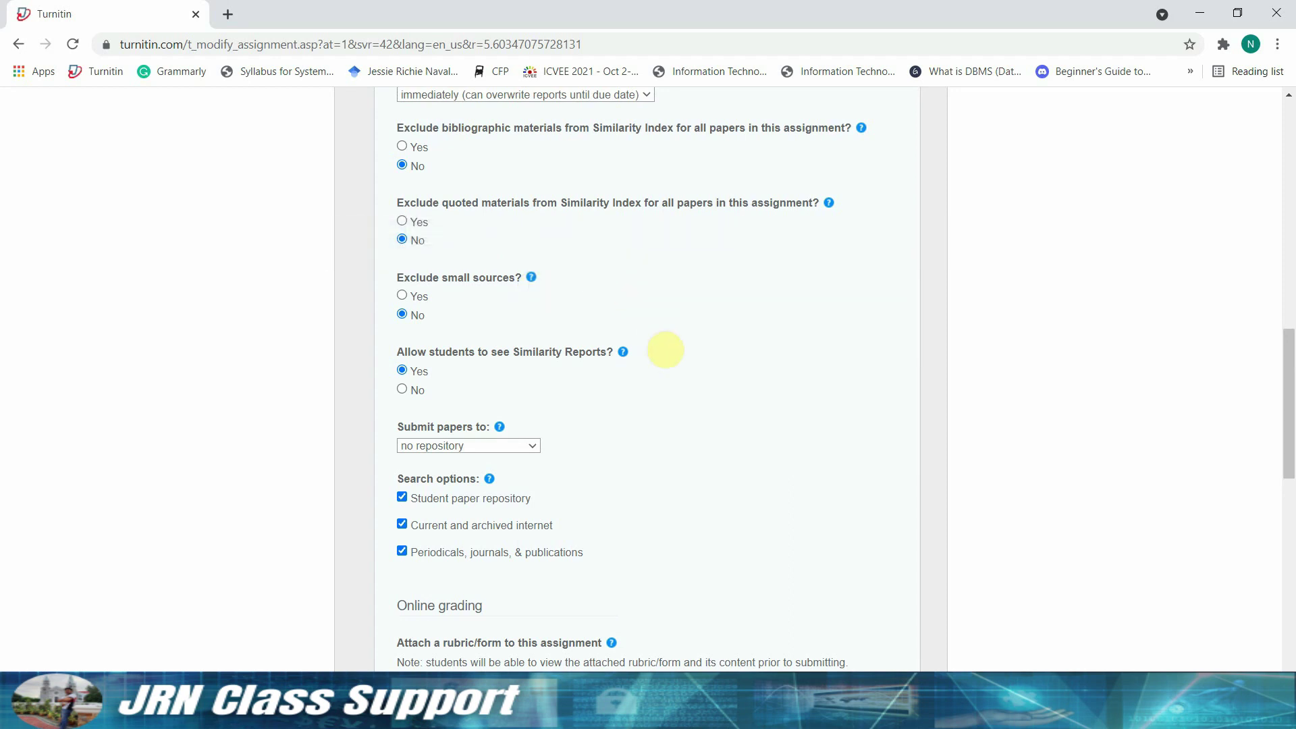
mouse_move(624, 357)
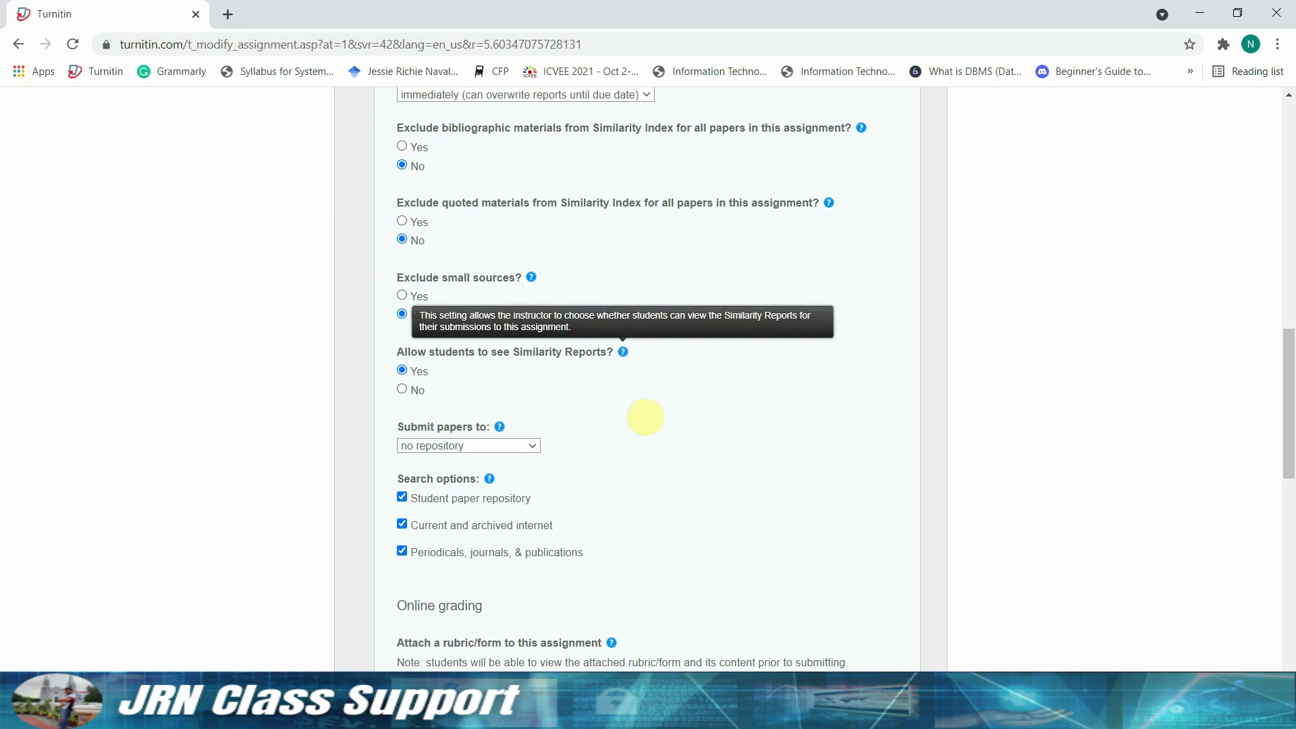
scroll(803, 523, "down", 3)
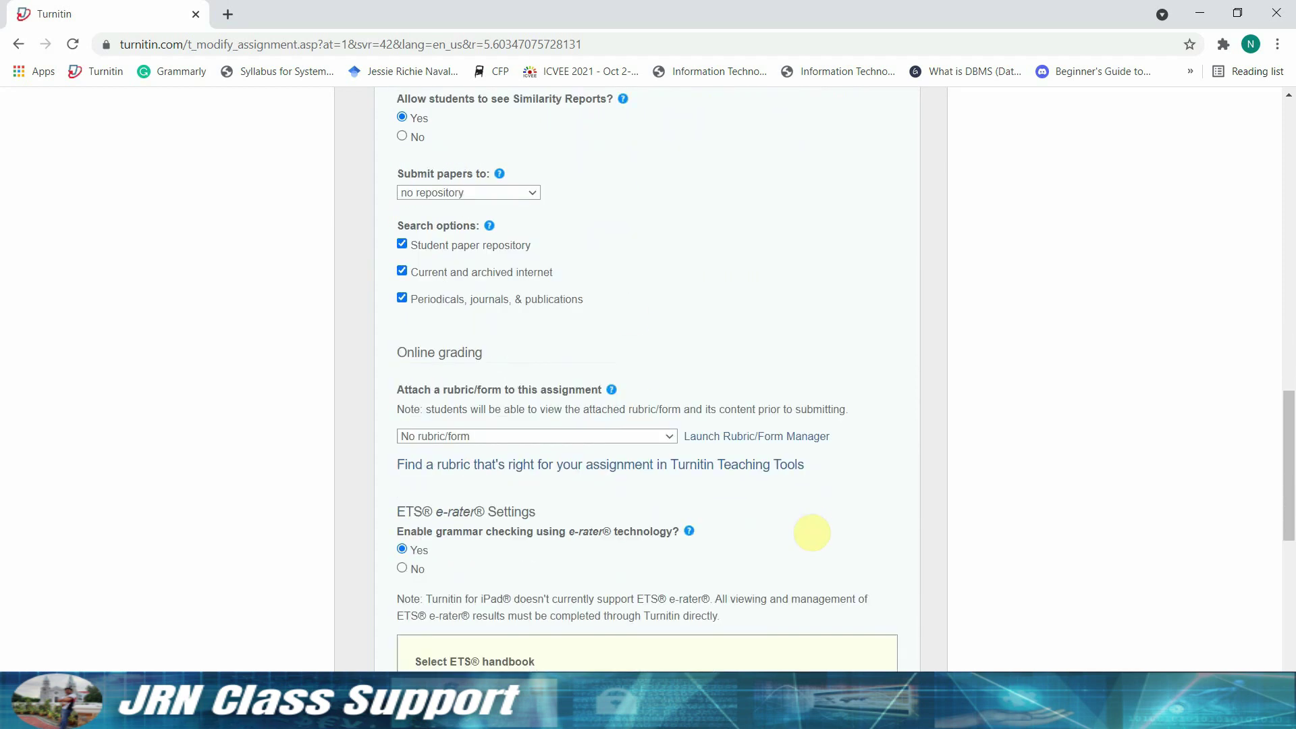
mouse_move(500, 175)
left_click(538, 195)
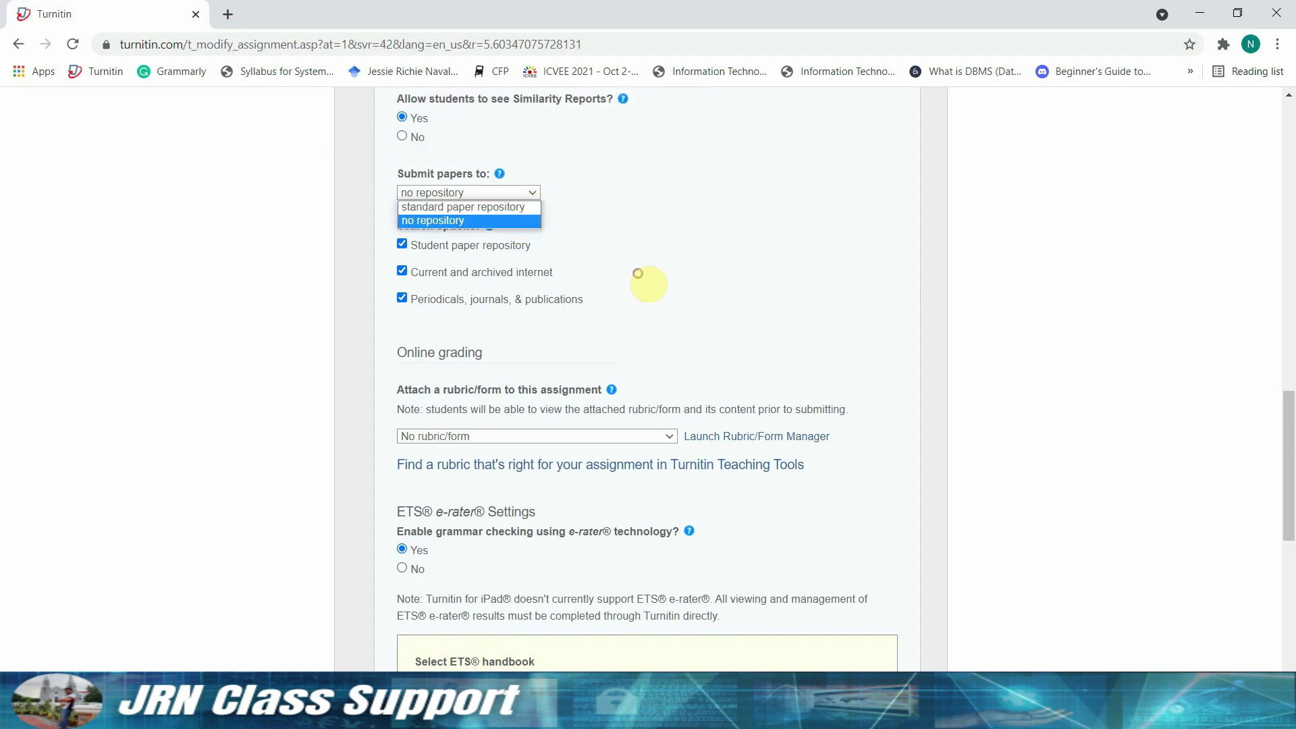
left_click(518, 218)
scroll(642, 254, "down", 3)
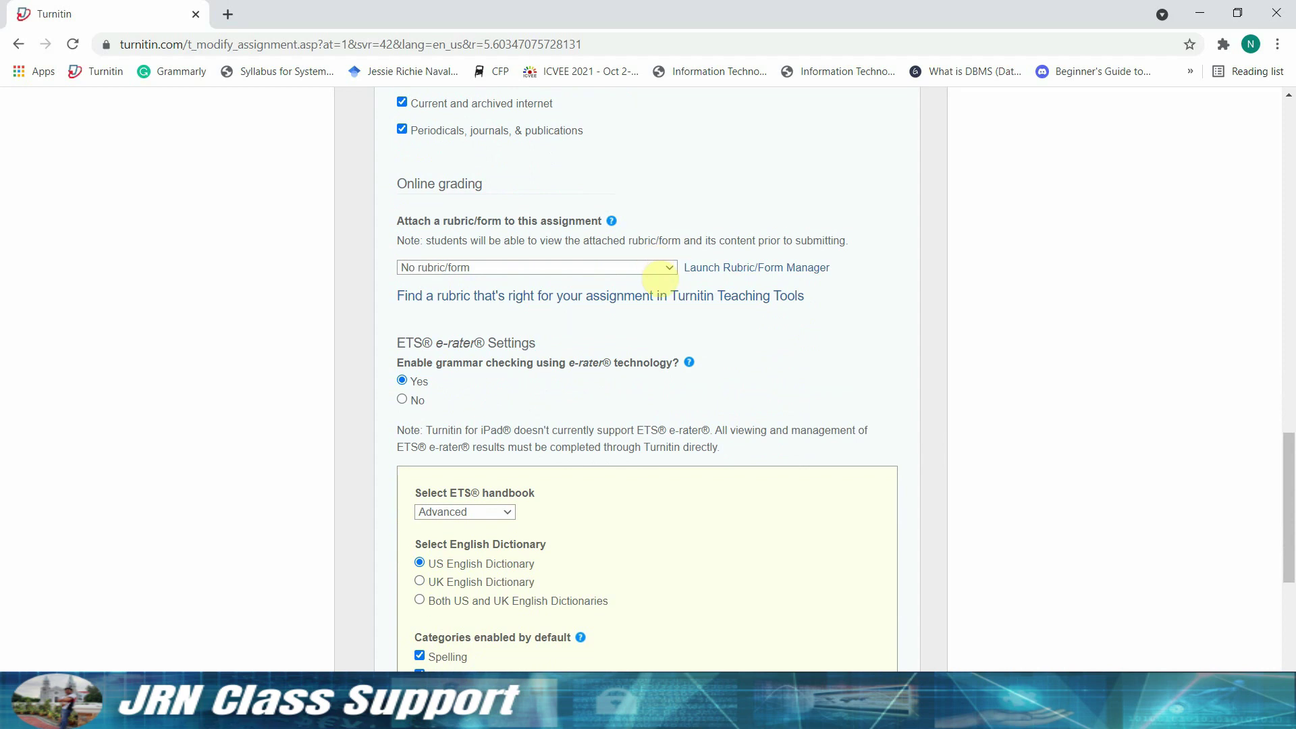
mouse_move(613, 223)
scroll(883, 477, "down", 3)
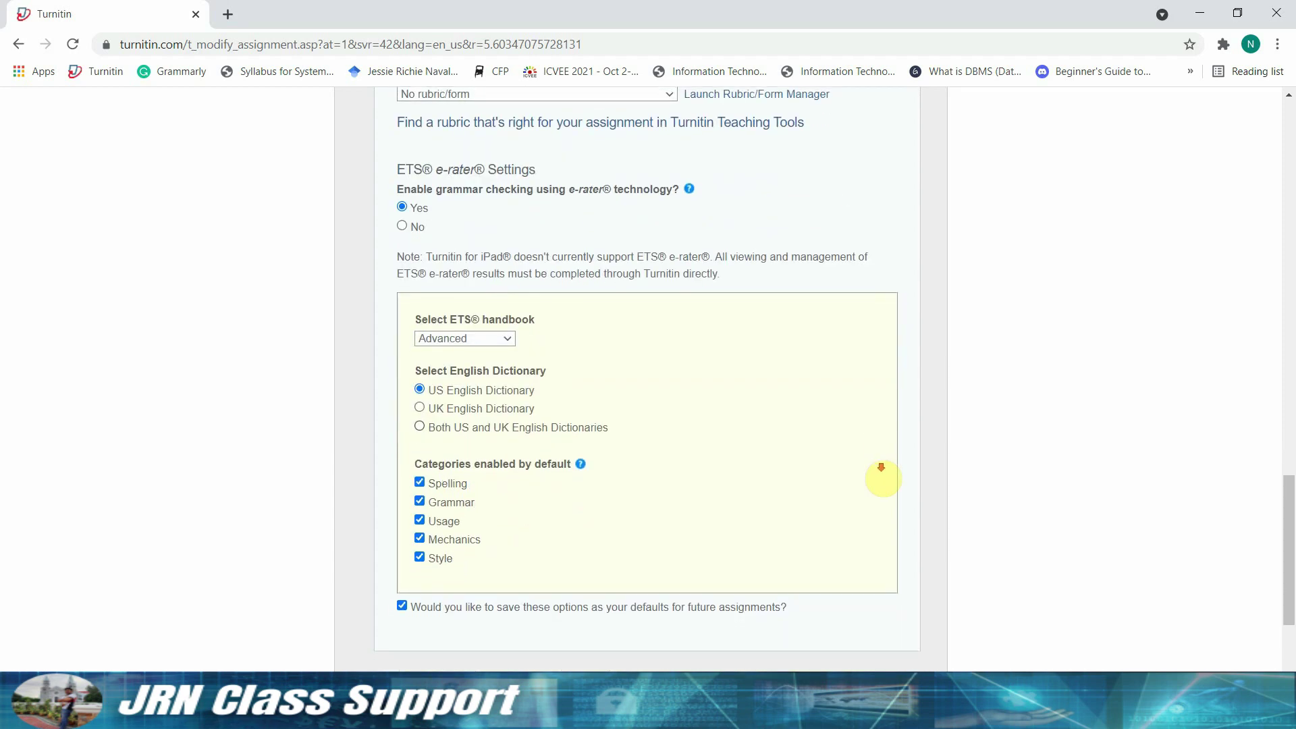
scroll(882, 479, "down", 1)
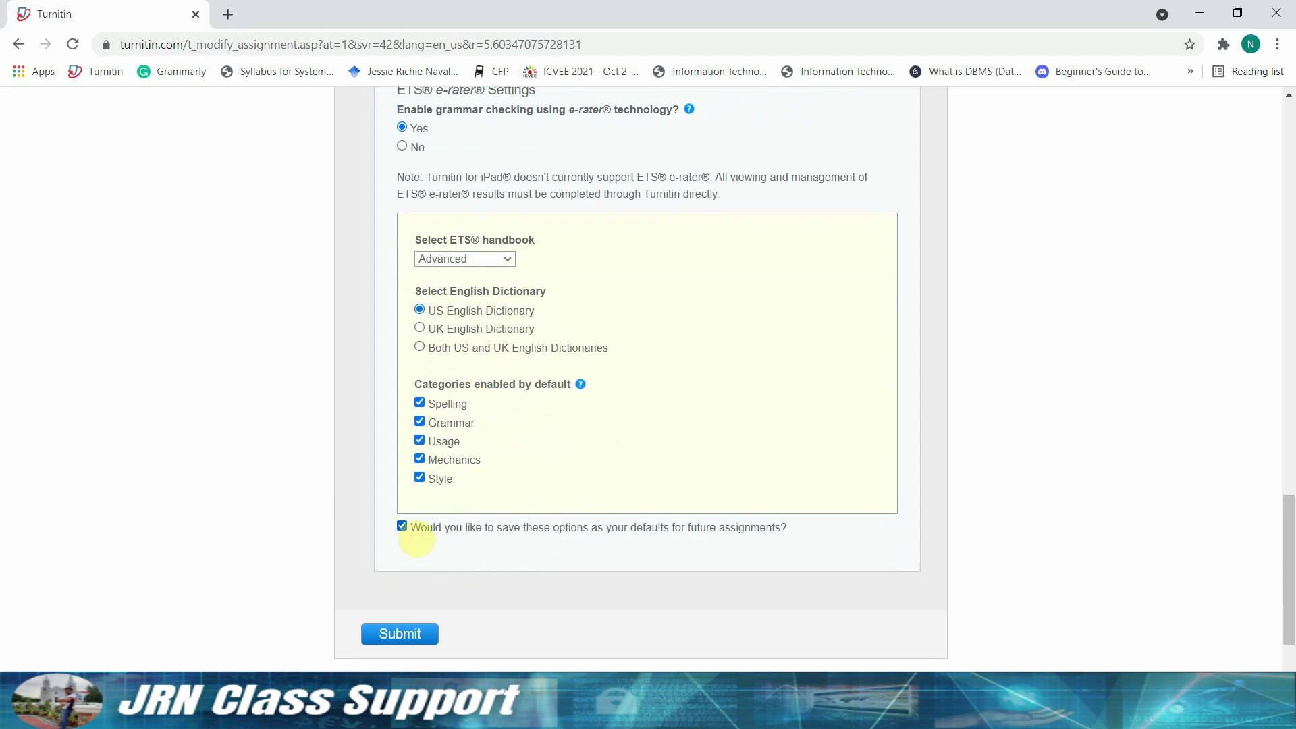
left_click(417, 538)
key("space")
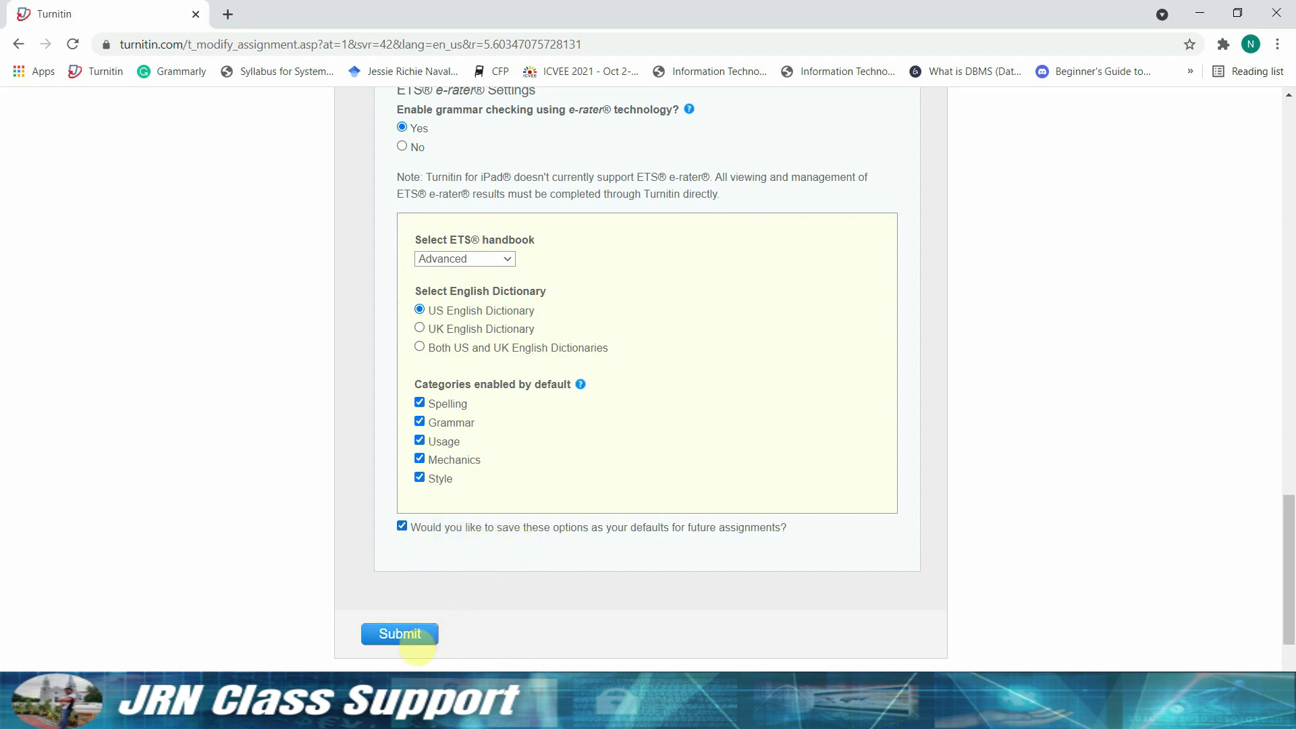
- Submit the review papers assignment and view its empty submission inbox
left_click(416, 638)
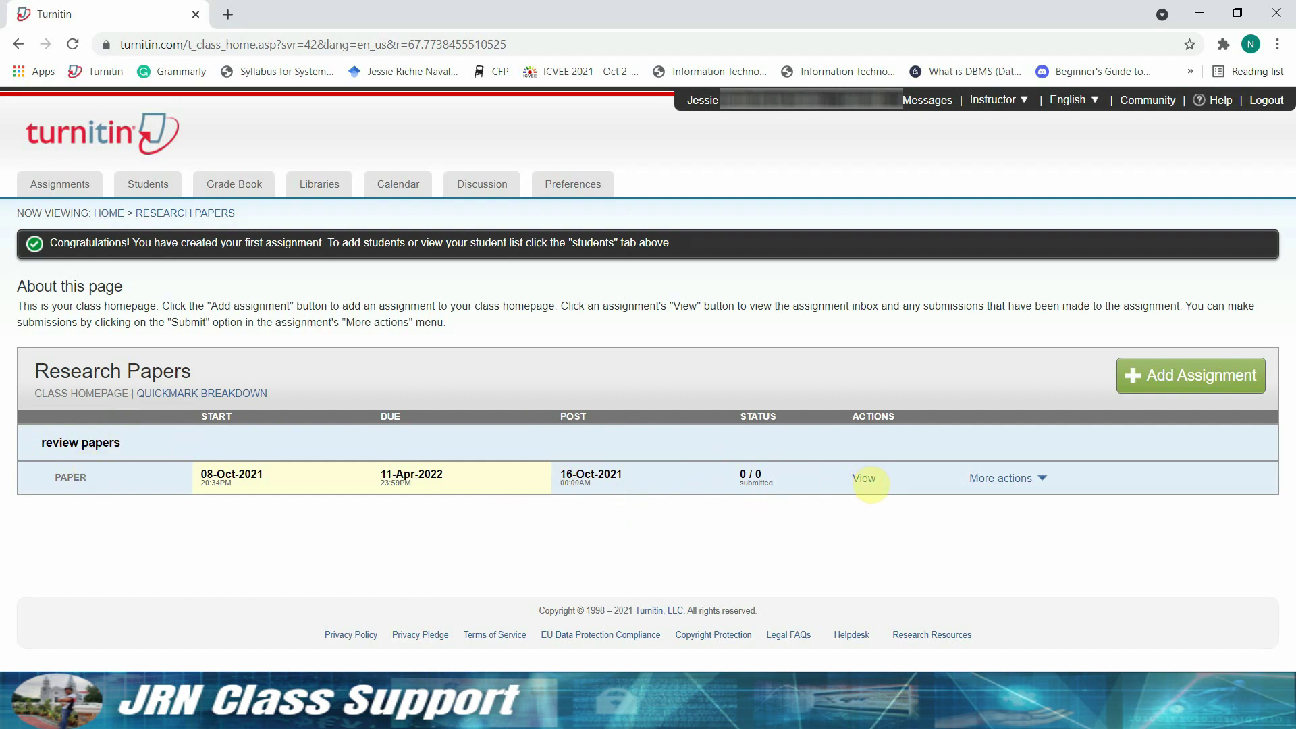
left_click(864, 478)
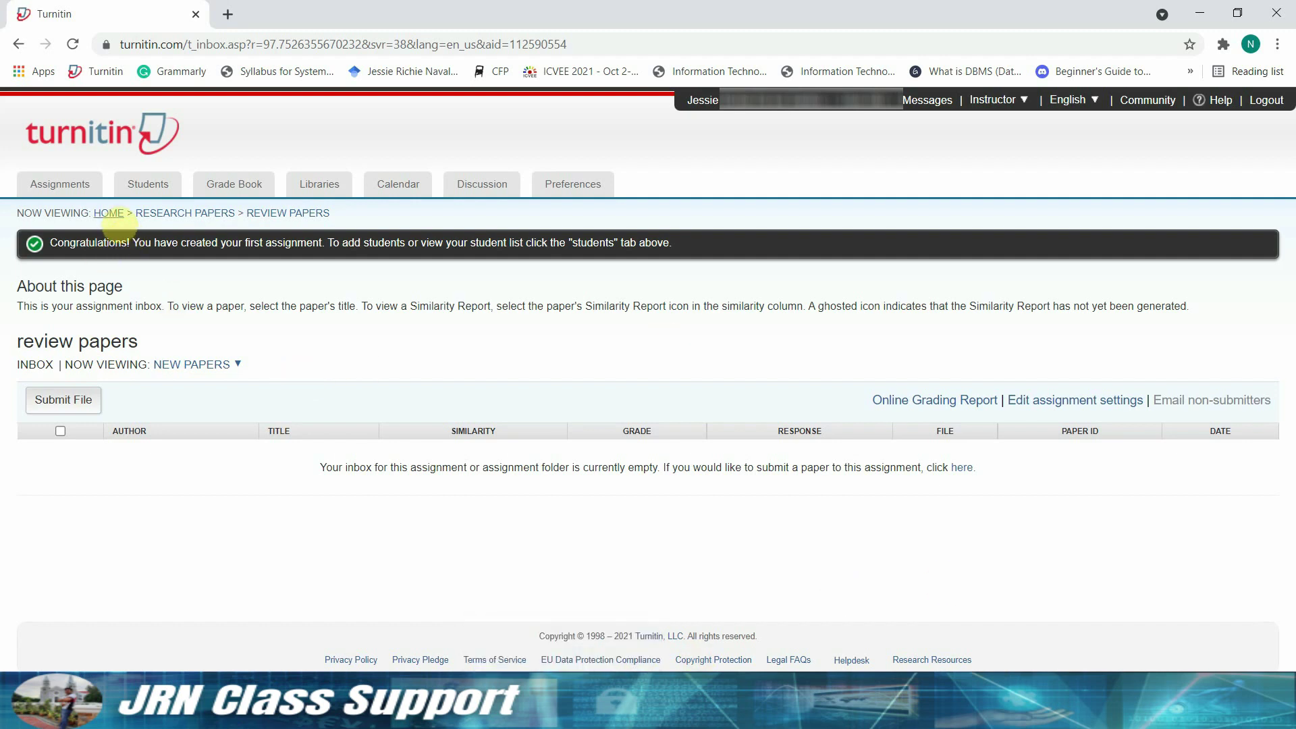
- From the class list, open Research Papers (ID 32040456) to see review papers due 11-Apr-2022
left_click(109, 213)
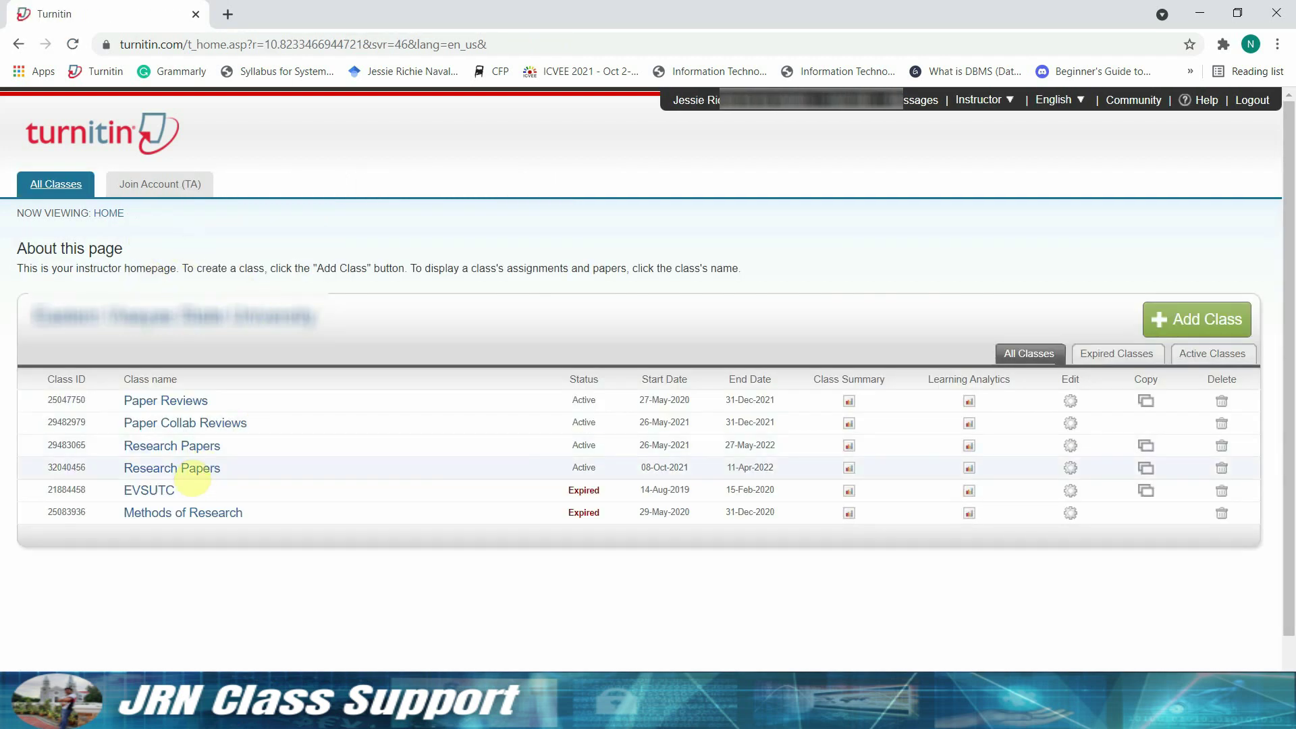
left_click(192, 472)
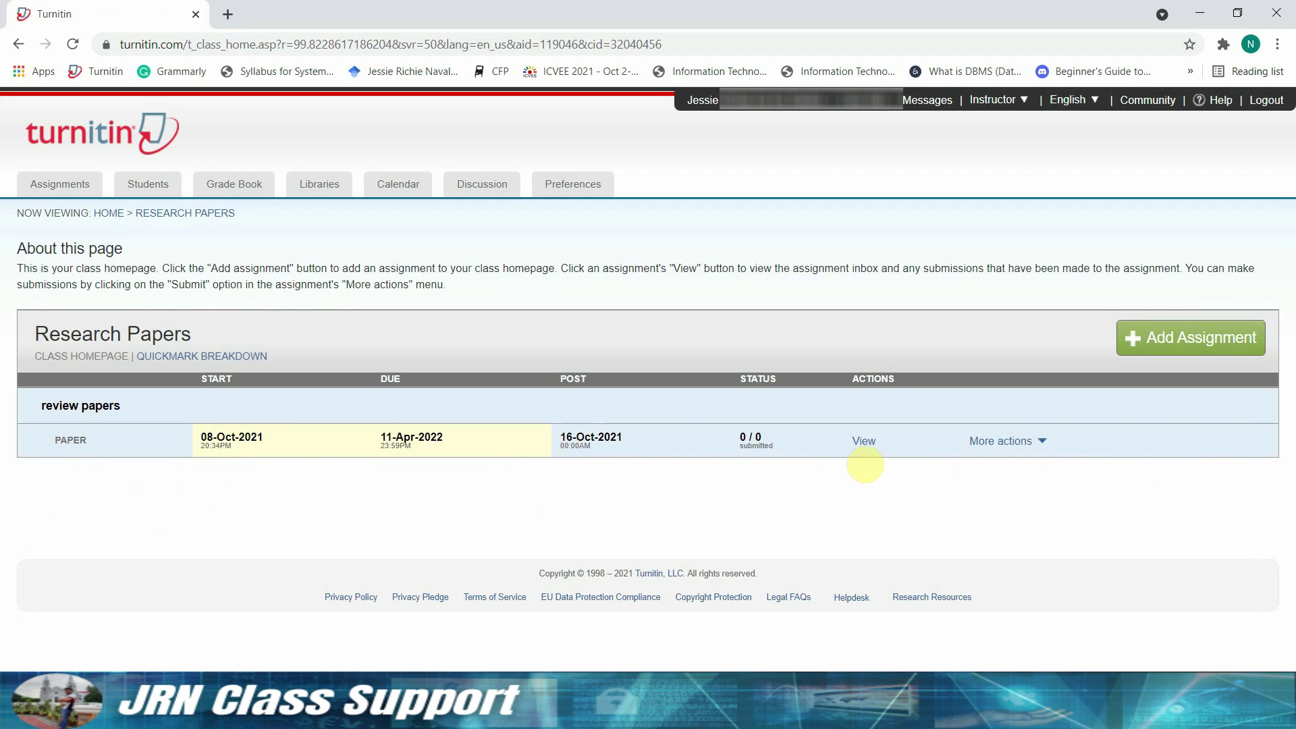